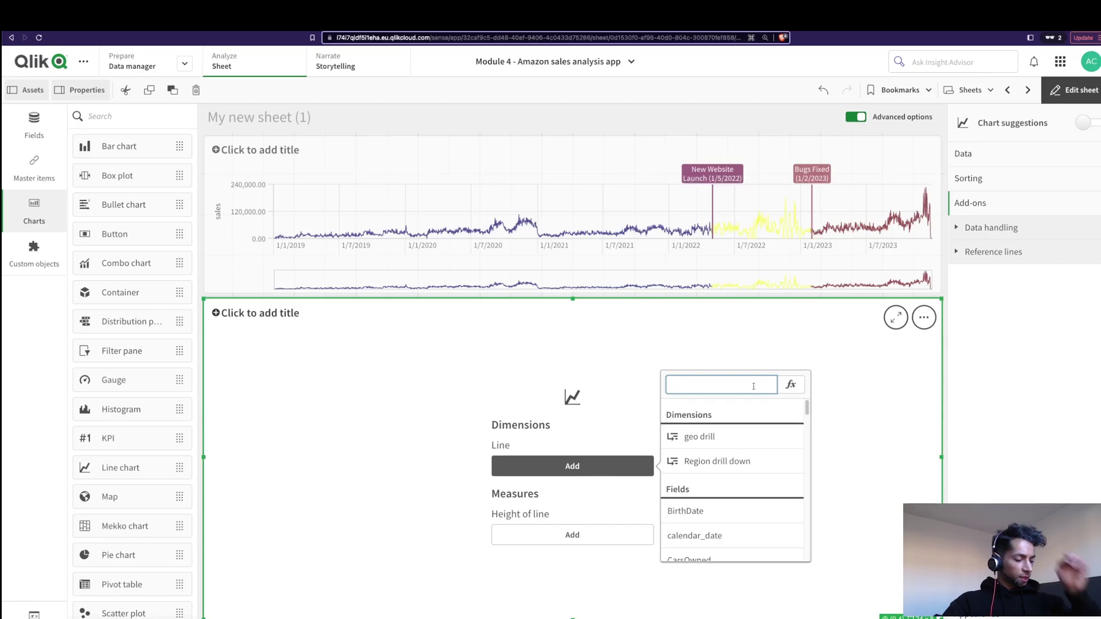
# - Plot sales over time with calendar_date as the dimension and sales as the measure
pyautogui.write('calendar_date')
pyautogui.press('Return')
pyautogui.click(572, 534)
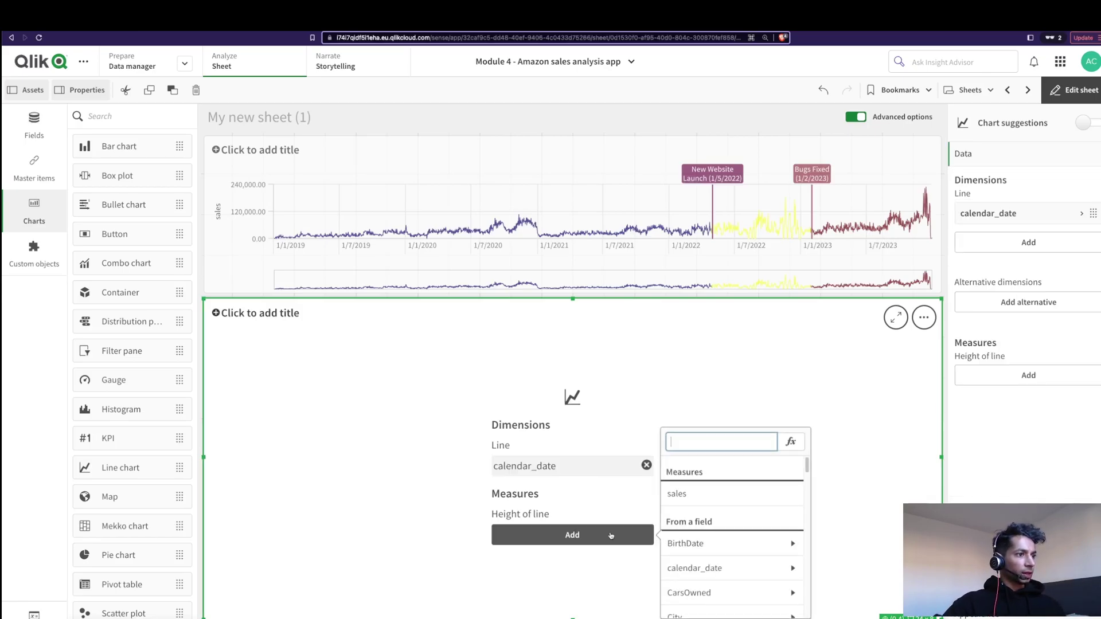
pyautogui.click(708, 494)
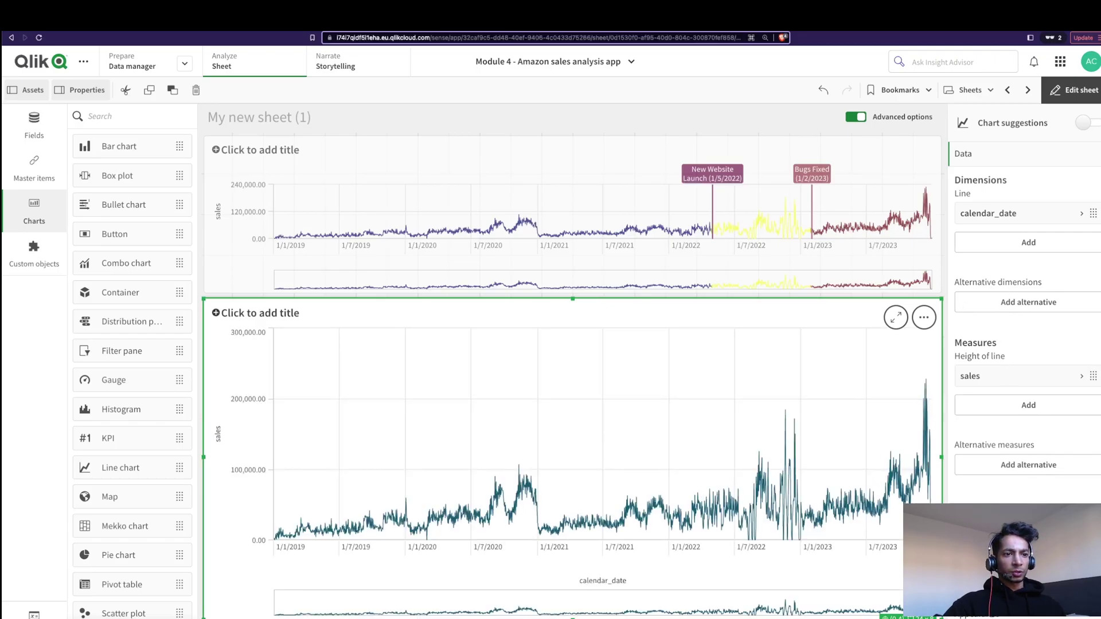
pyautogui.click(963, 153)
# - Add a dimension reference line positioned at =makedate(2022,1,5) under Add-ons
pyautogui.click(974, 206)
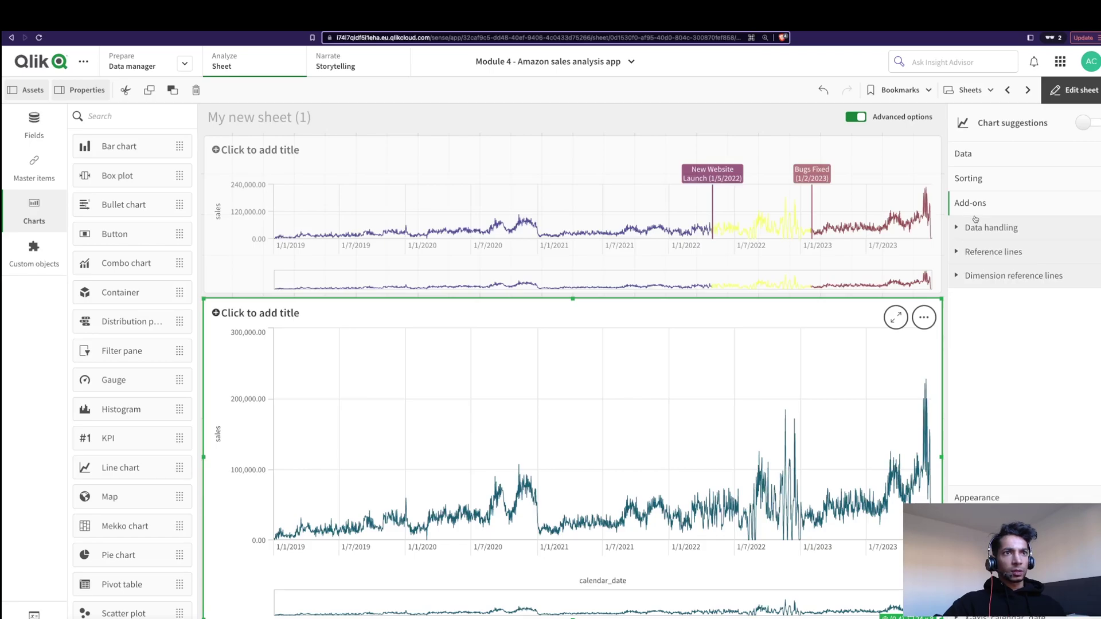
pyautogui.click(989, 277)
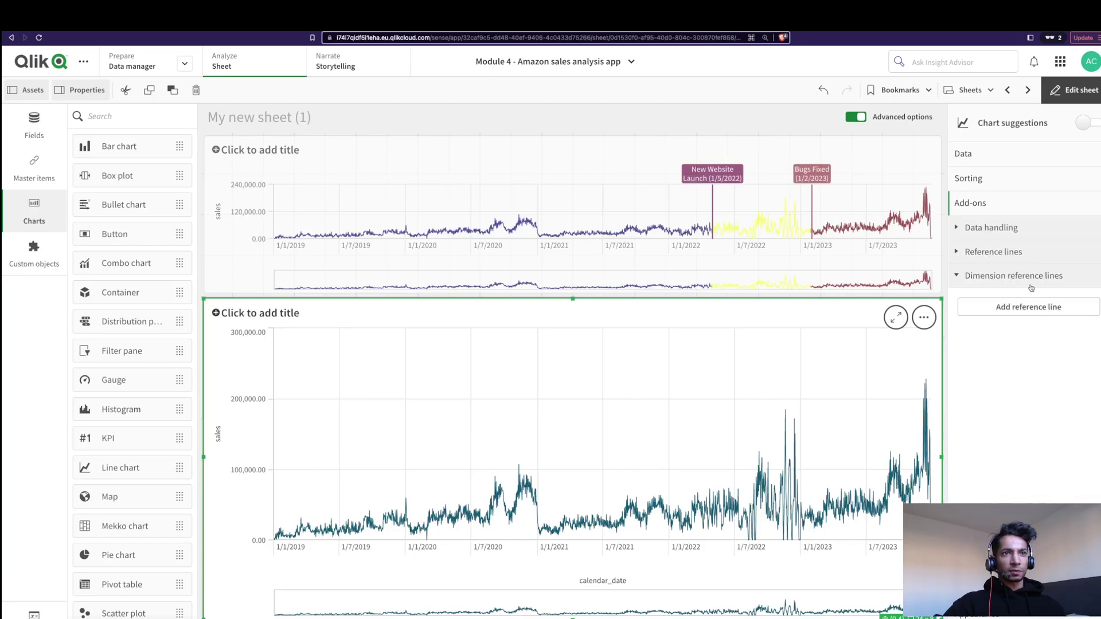
pyautogui.click(1020, 310)
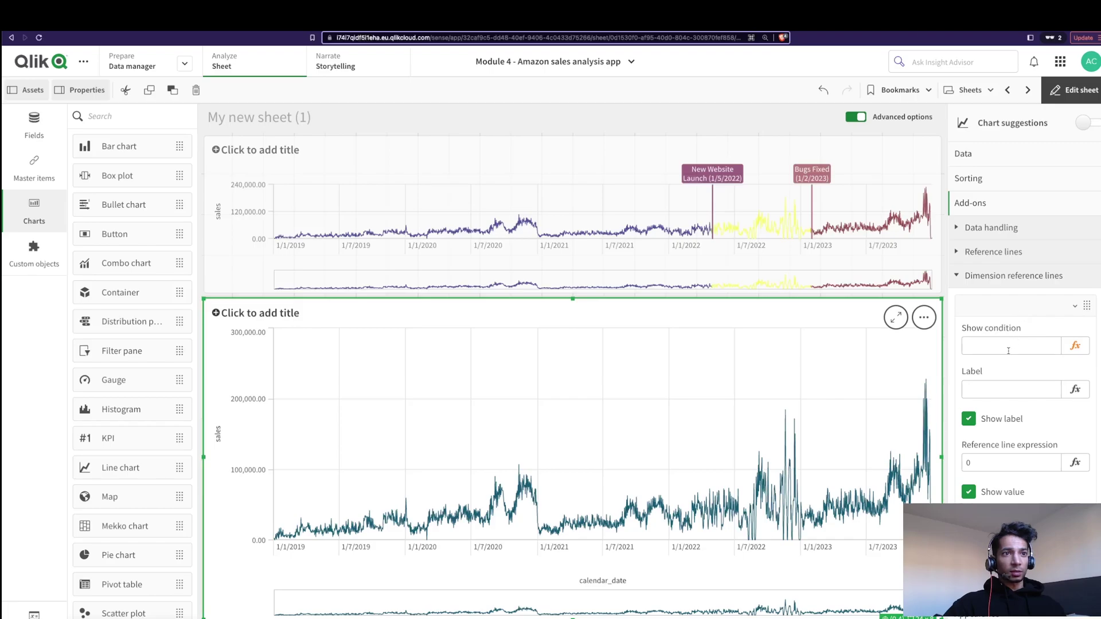
pyautogui.click(988, 394)
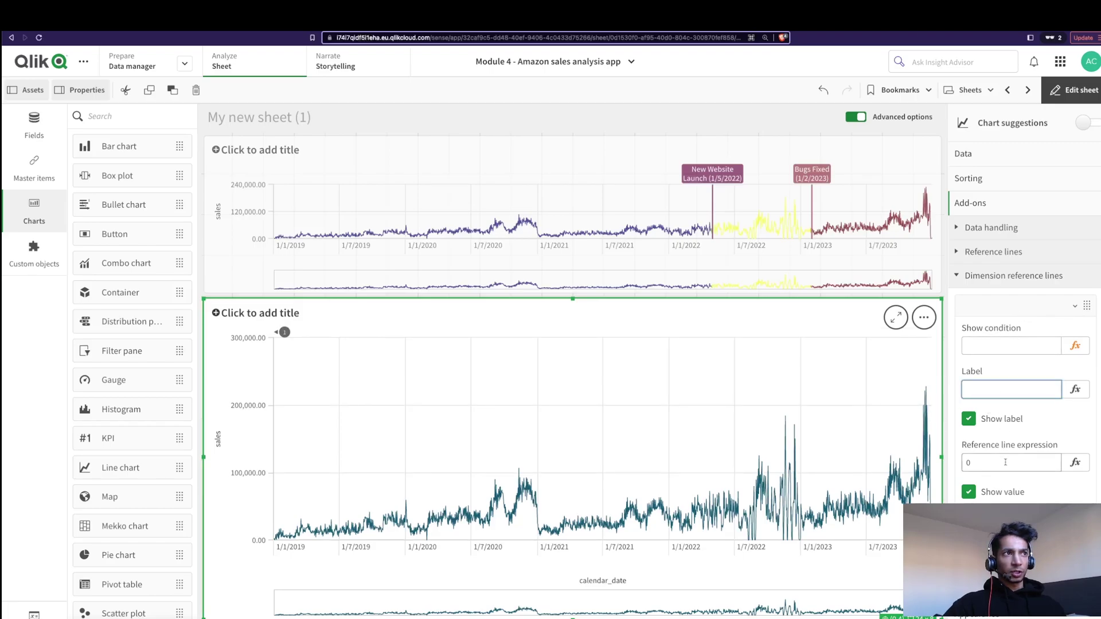
pyautogui.click(1074, 463)
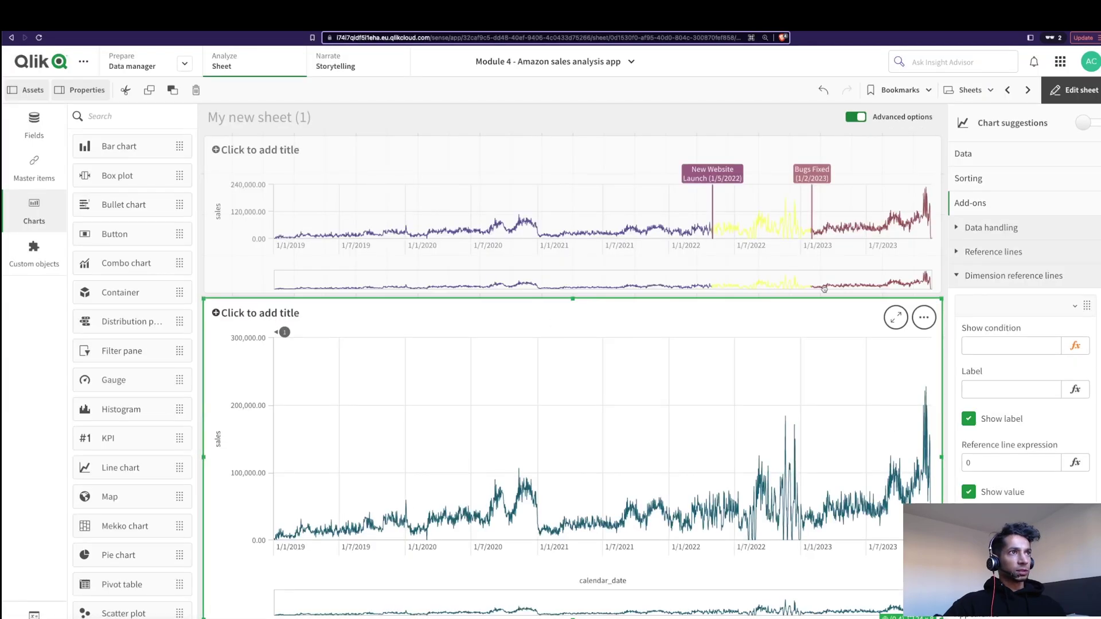
pyautogui.write('makeda')
pyautogui.write('te(2022,1,5)')
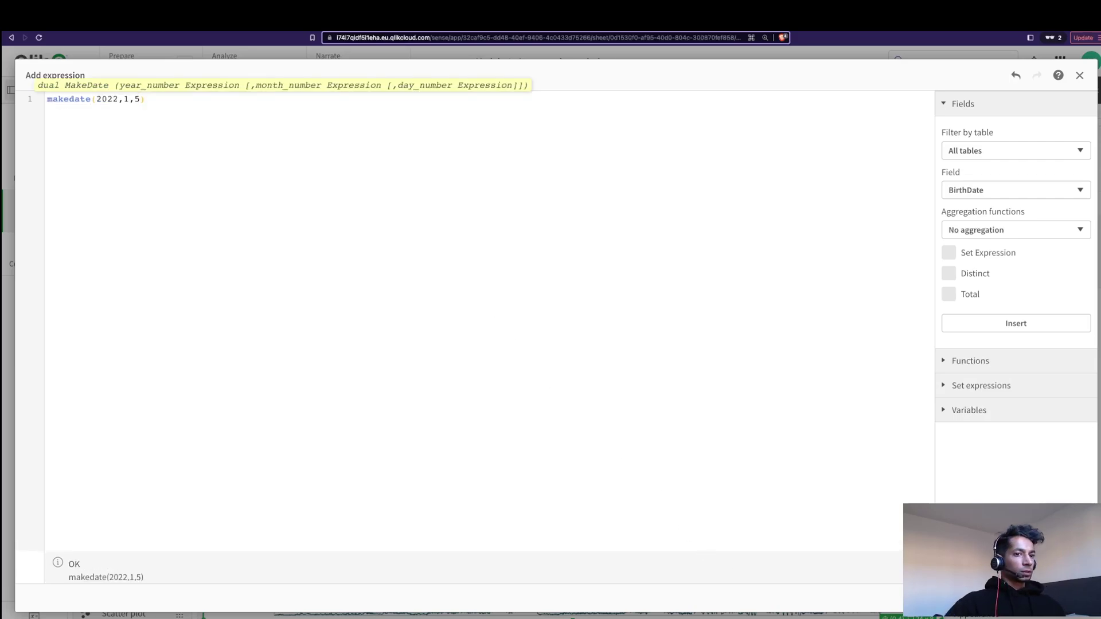
pyautogui.hotkey('ctrl', 'Return')
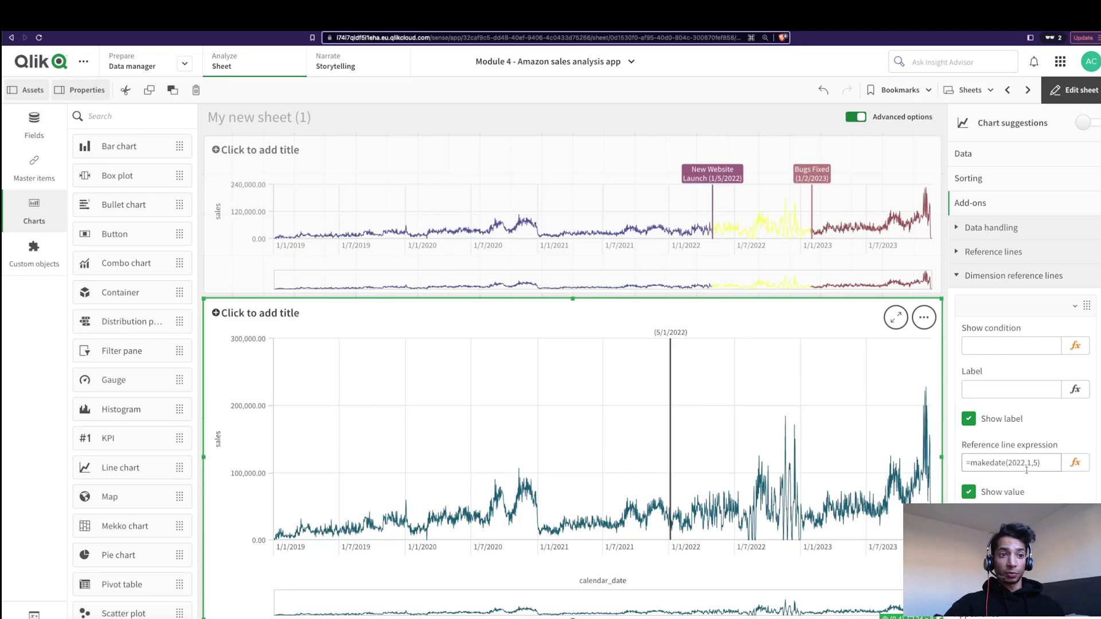
# - Colour the 5/1/2022 reference line dark magenta (#87205d)
pyautogui.scroll(-1, 1026, 470)
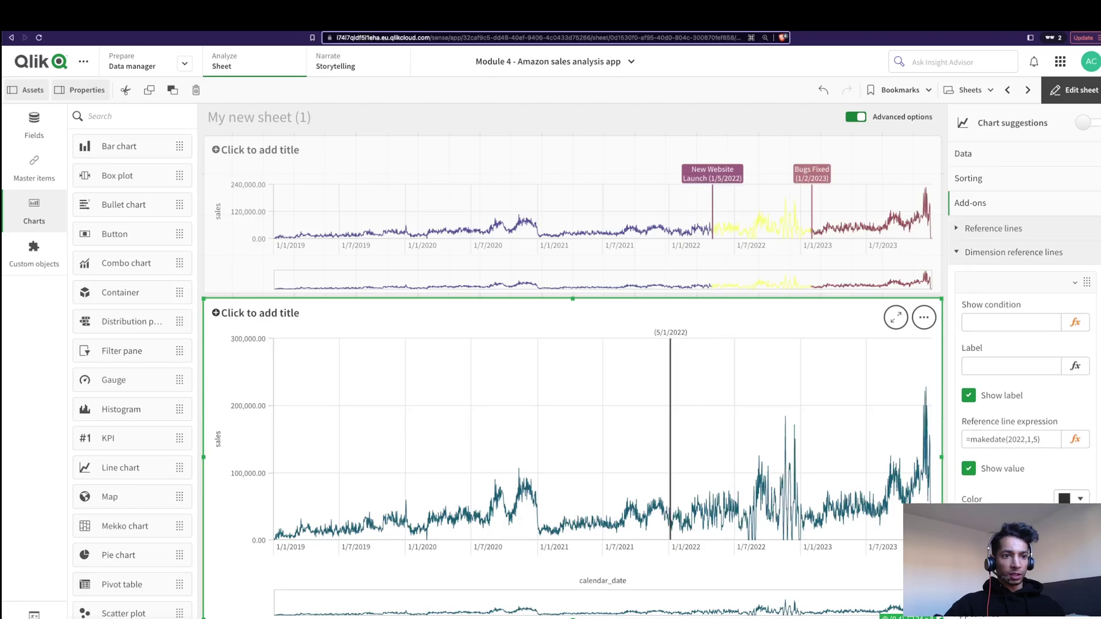
pyautogui.scroll(-3, 1024, 358)
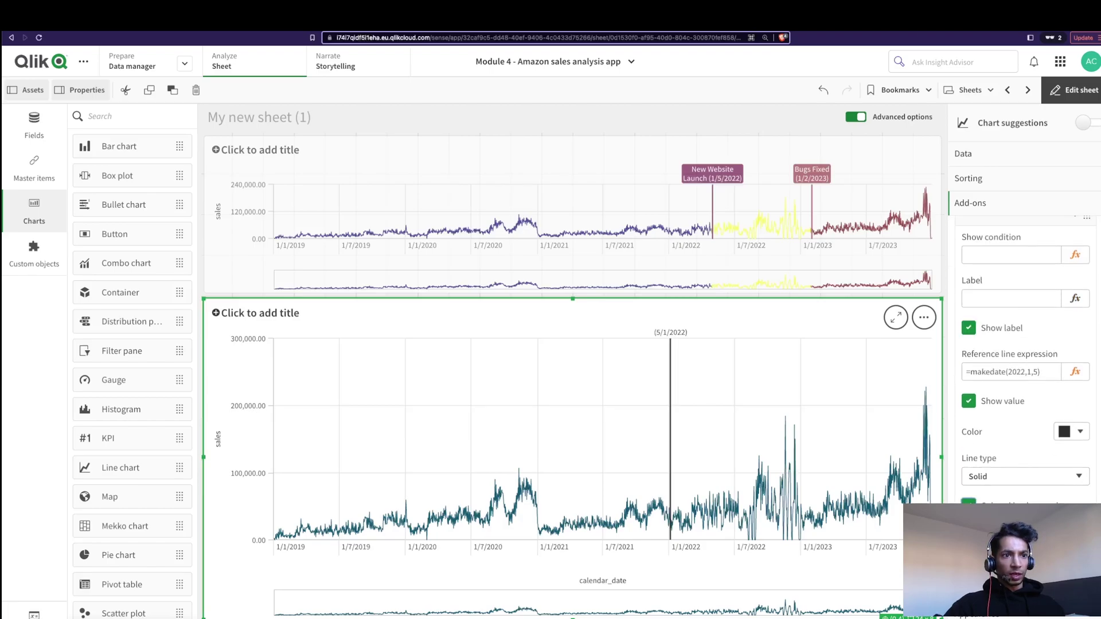
pyautogui.click(1067, 433)
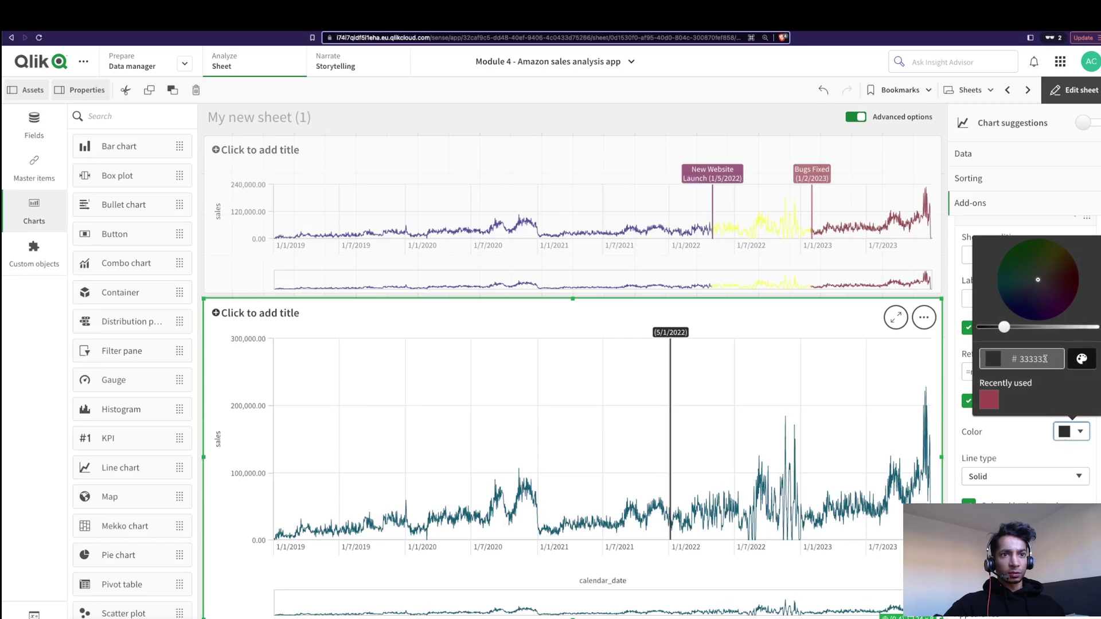
pyautogui.click(1071, 360)
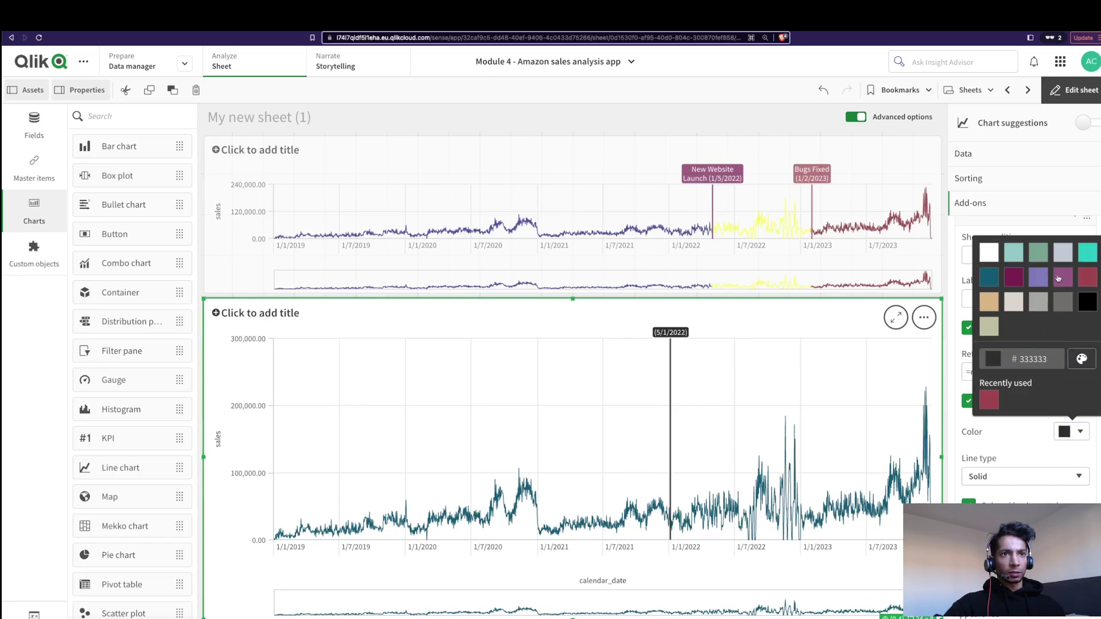
pyautogui.click(1061, 278)
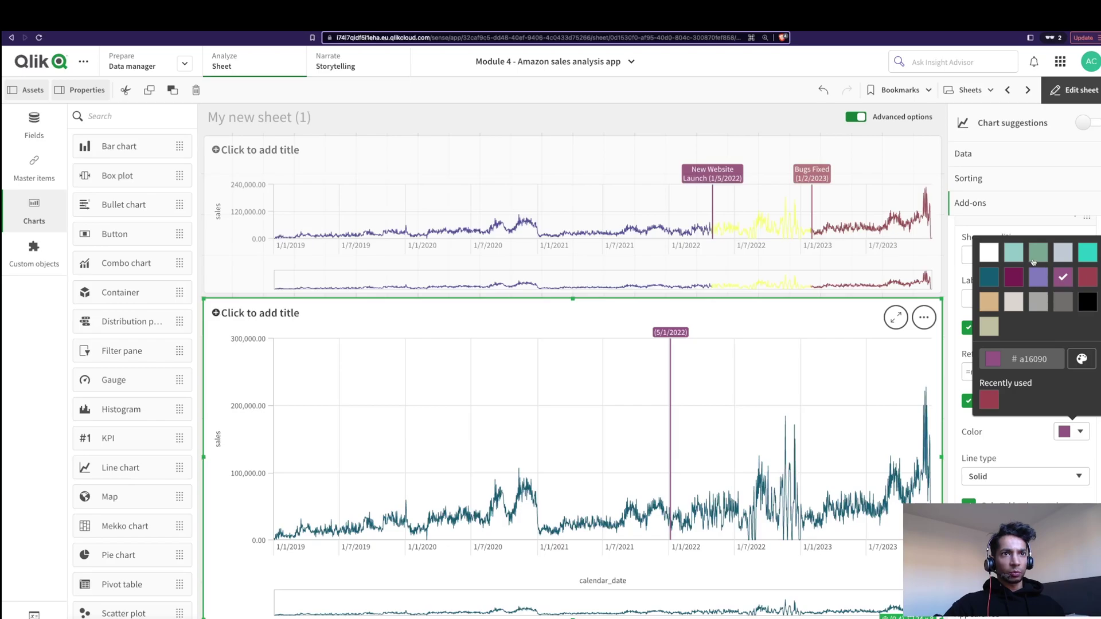
pyautogui.click(1014, 278)
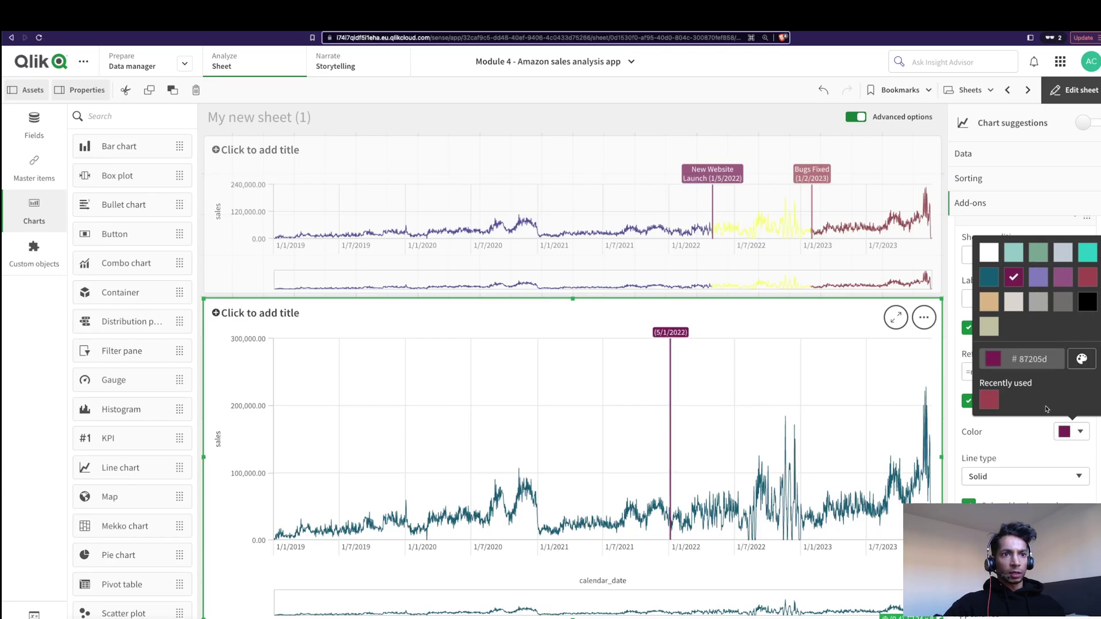
pyautogui.press('Escape')
# - Label the reference line 'New website launched' and collapse its settings
pyautogui.click(995, 298)
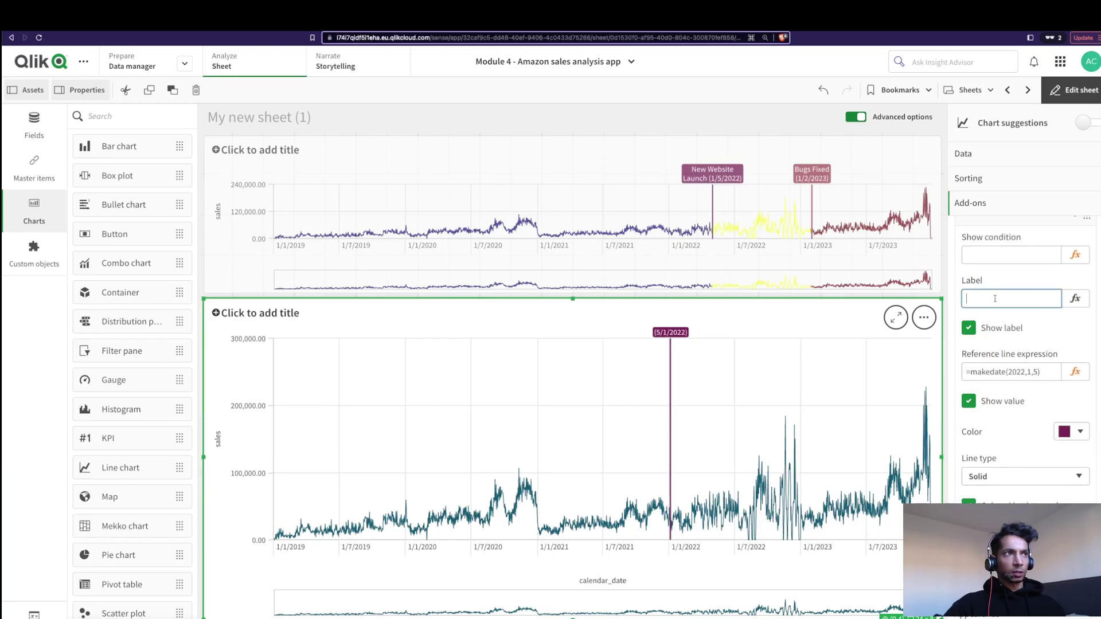
pyautogui.write('New website launched')
pyautogui.press('Return')
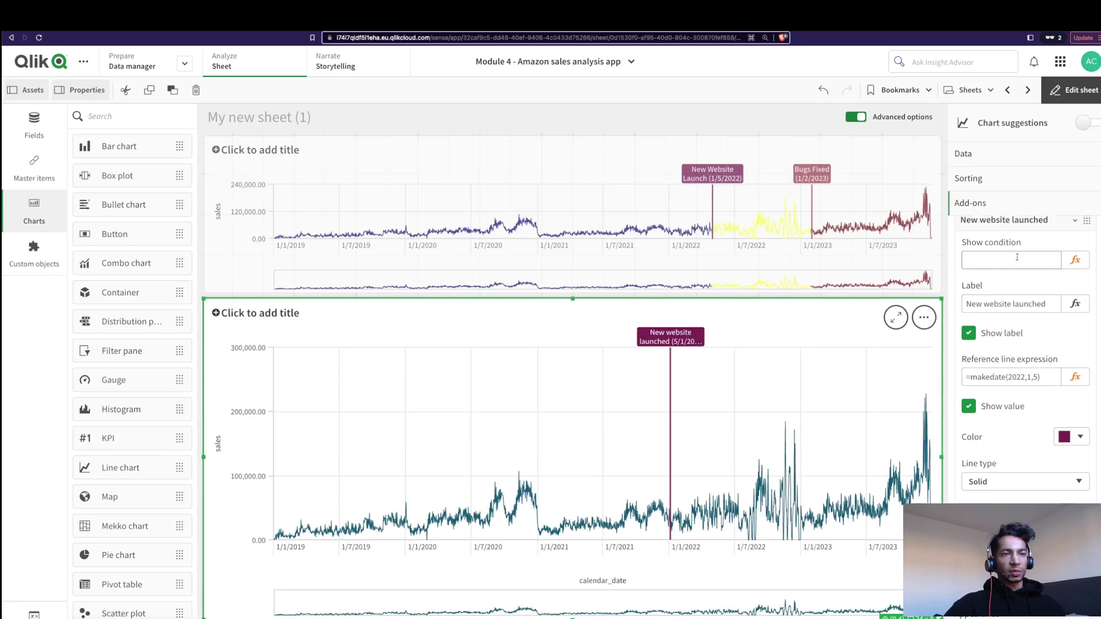
pyautogui.scroll(1, 1021, 253)
pyautogui.click(1040, 227)
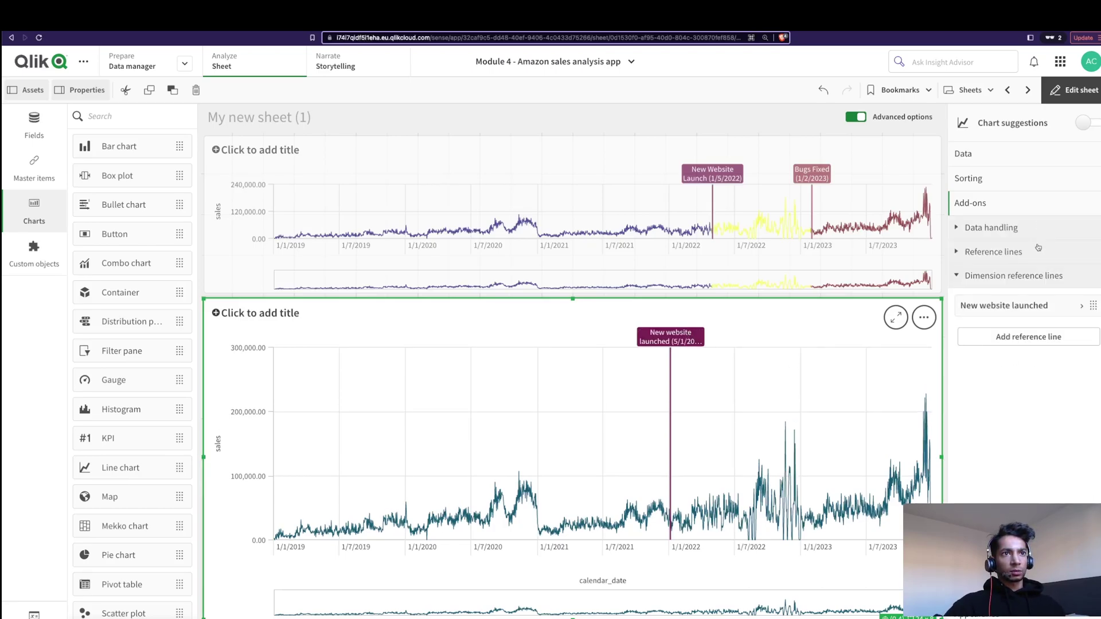
# - Add a second dimension reference line at =MakeDate(2023,2,1)
pyautogui.click(1021, 337)
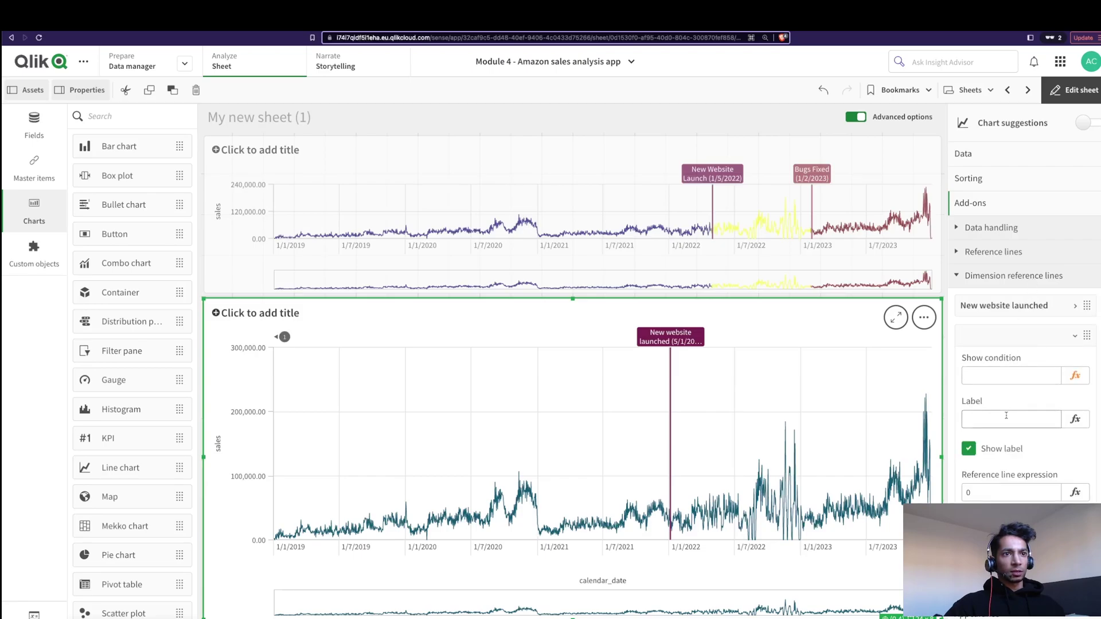
pyautogui.click(1074, 492)
pyautogui.write('MakeDate(2')
pyautogui.write('023,2,1')
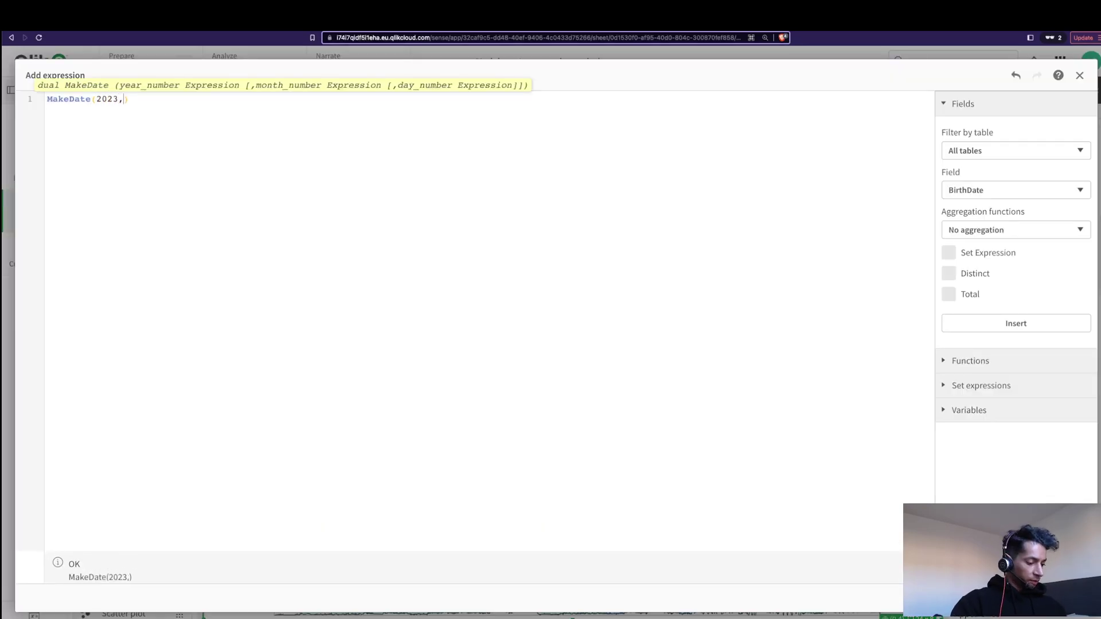
pyautogui.press('Home')
pyautogui.write('=')
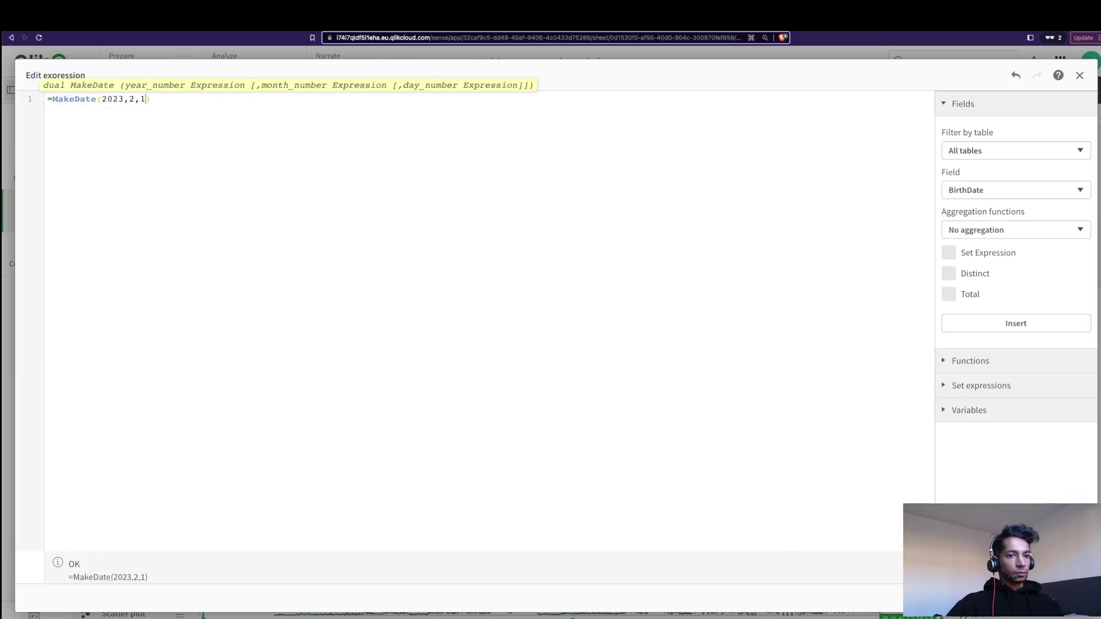
pyautogui.click(1066, 597)
# - Make the second reference line red and label it 'bugs Fixed'
pyautogui.click(1070, 437)
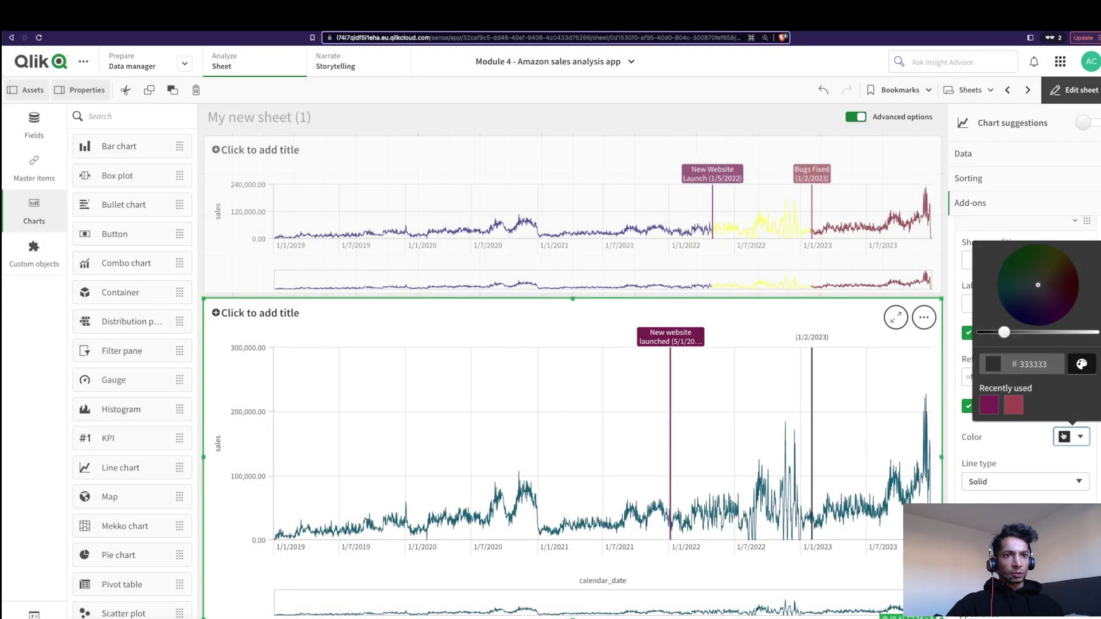
pyautogui.click(1021, 403)
pyautogui.click(1023, 460)
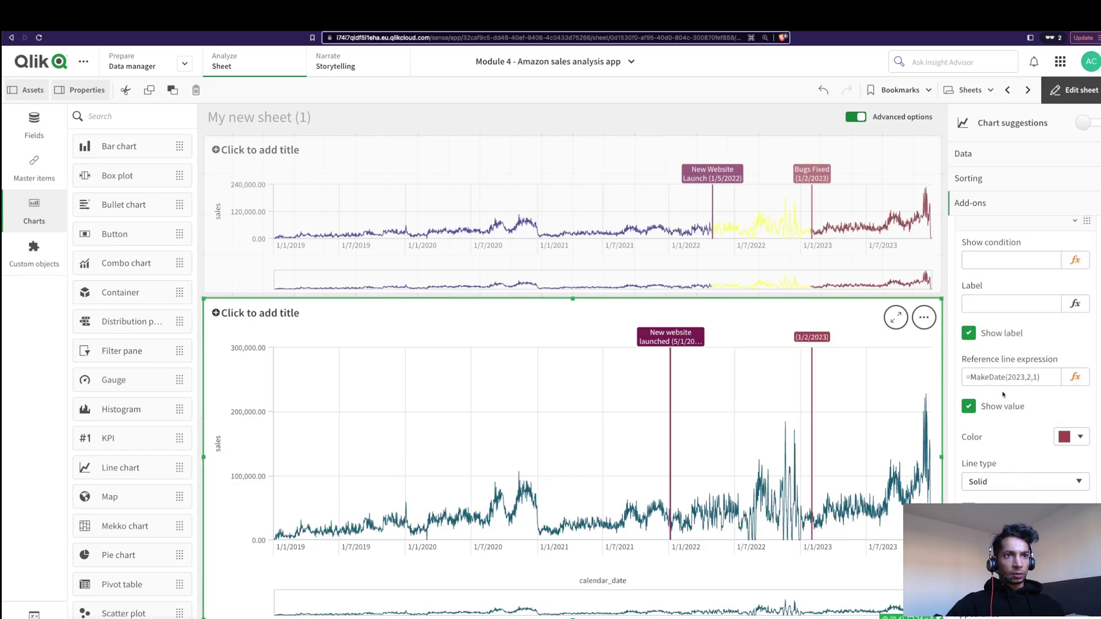
pyautogui.click(996, 304)
pyautogui.write('bugs Fixed')
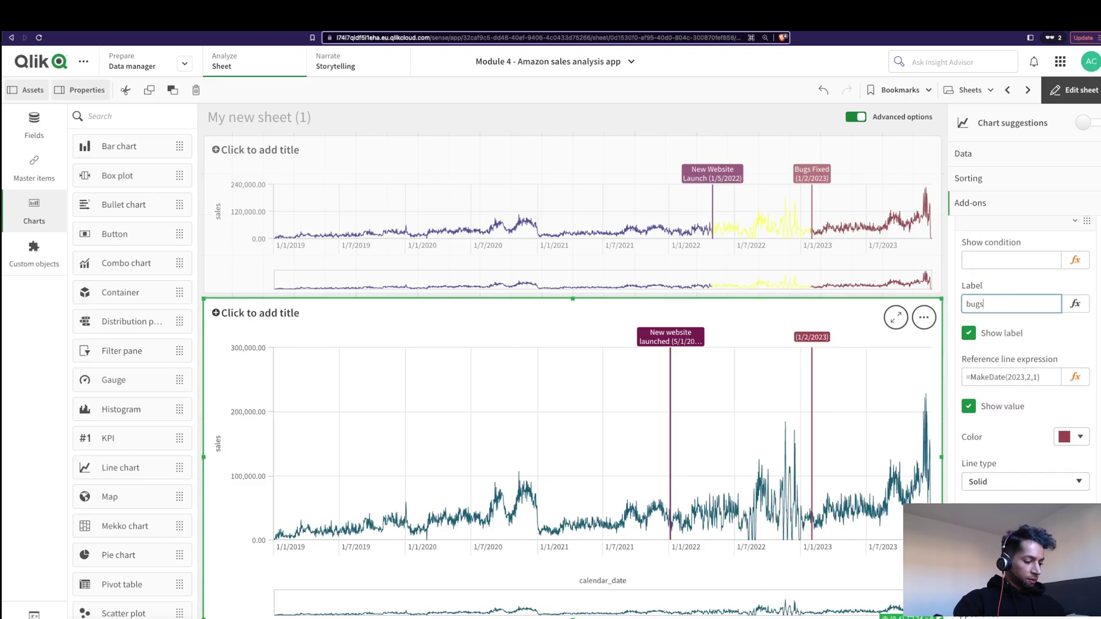
pyautogui.press('Return')
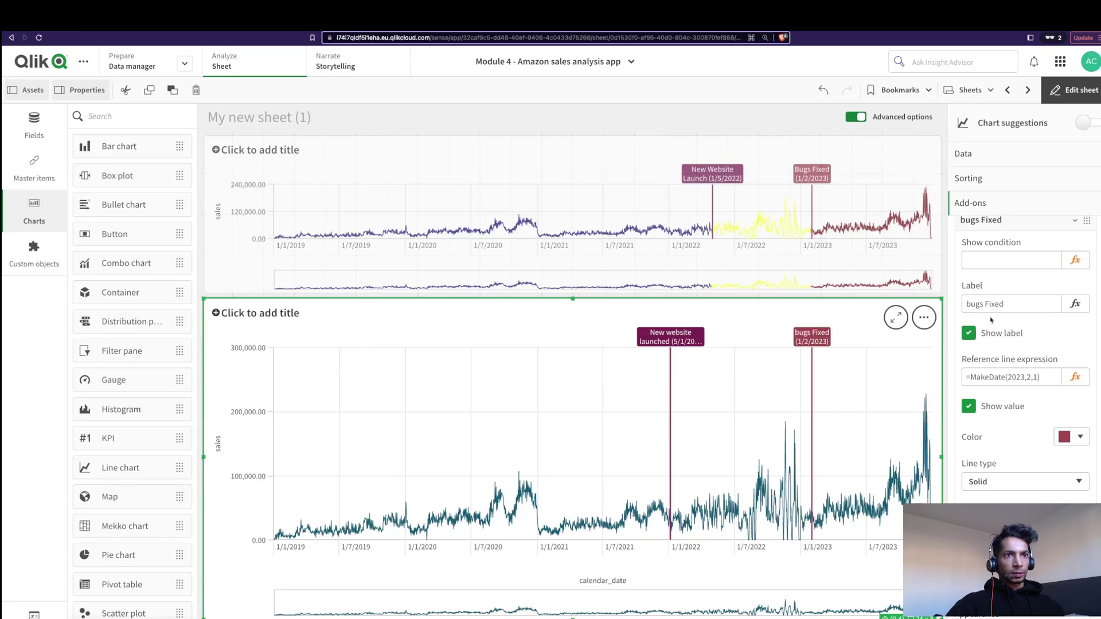
# - Set the bugs Fixed line type to Dashed, then check Presentation and return to Add-ons
pyautogui.click(1021, 481)
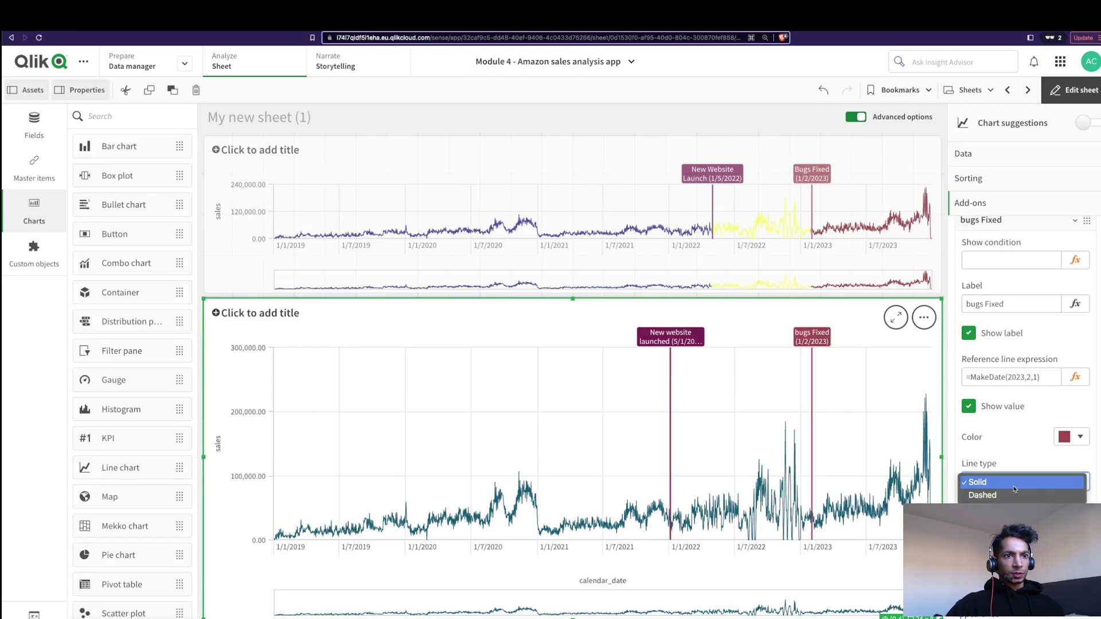
pyautogui.click(1010, 495)
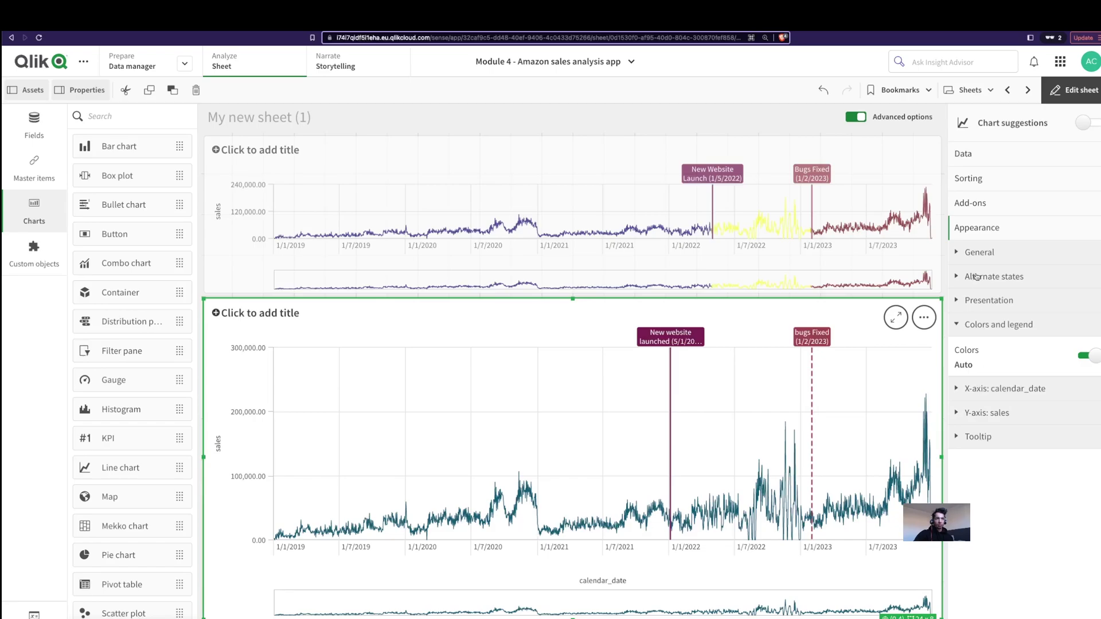
pyautogui.click(981, 302)
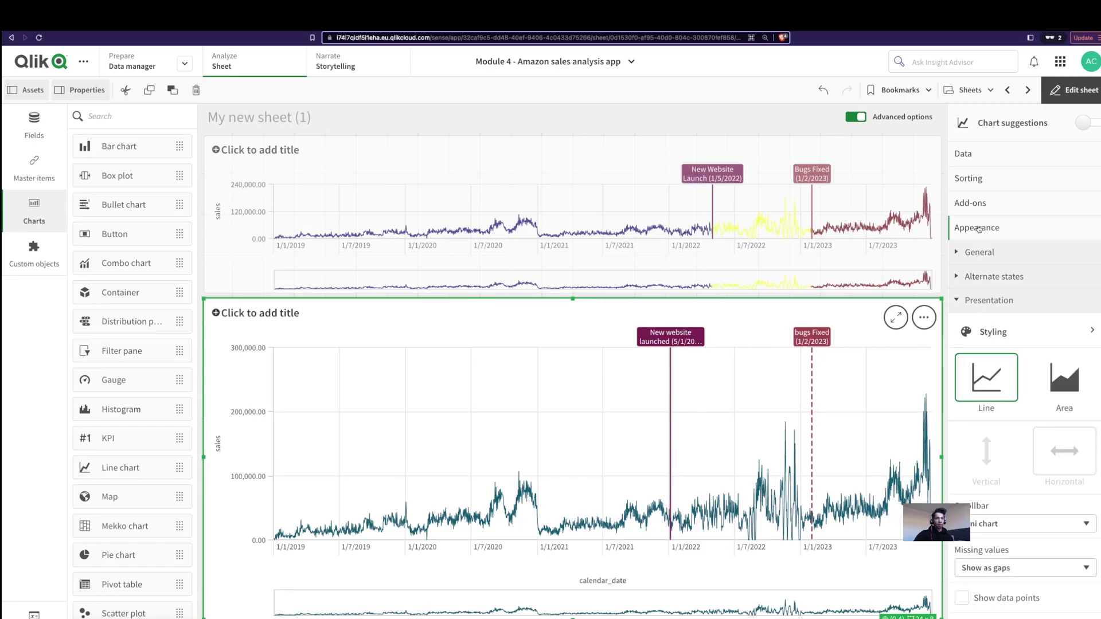
pyautogui.click(974, 207)
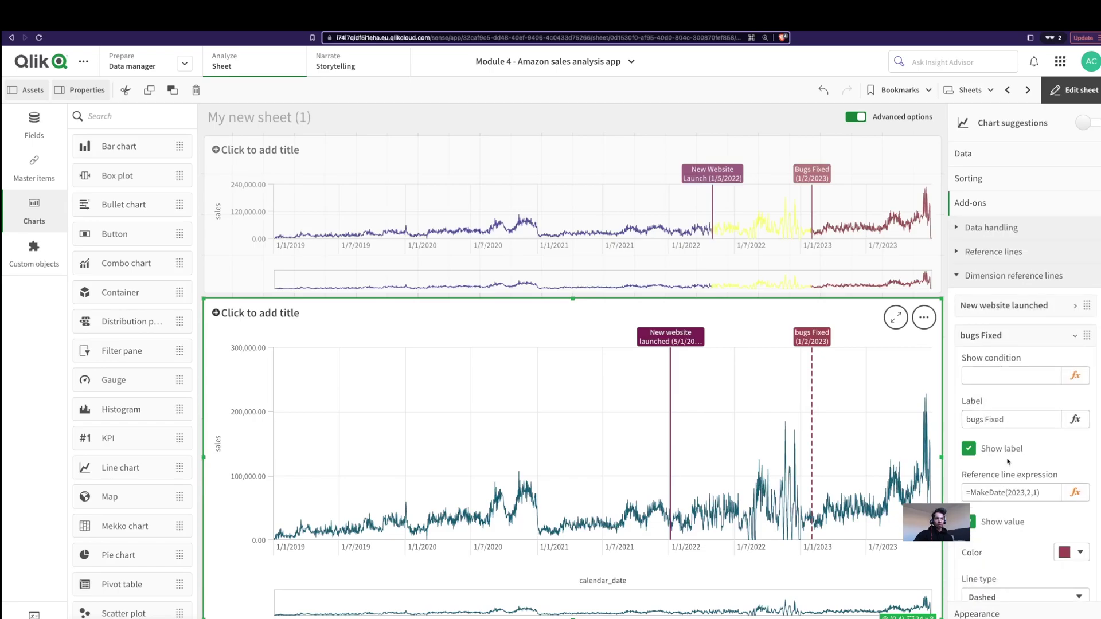
pyautogui.moveTo(1042, 491)
pyautogui.mouseDown()
pyautogui.moveTo(963, 493)
pyautogui.moveTo(1043, 494)
pyautogui.mouseUp()
pyautogui.hotkey('ctrl', 'c')
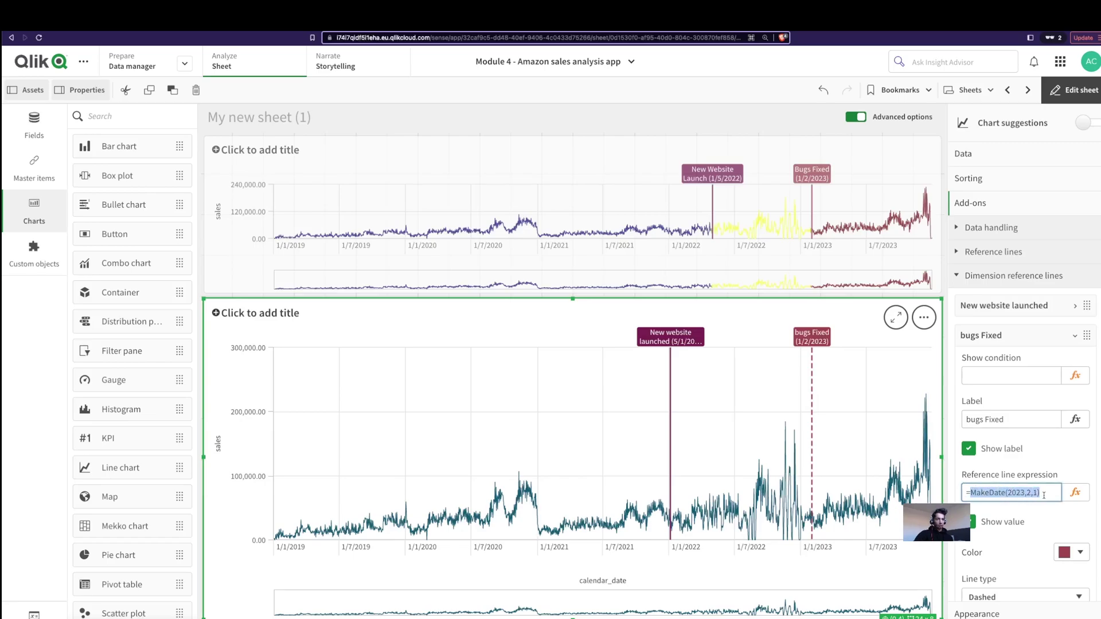
pyautogui.click(1019, 335)
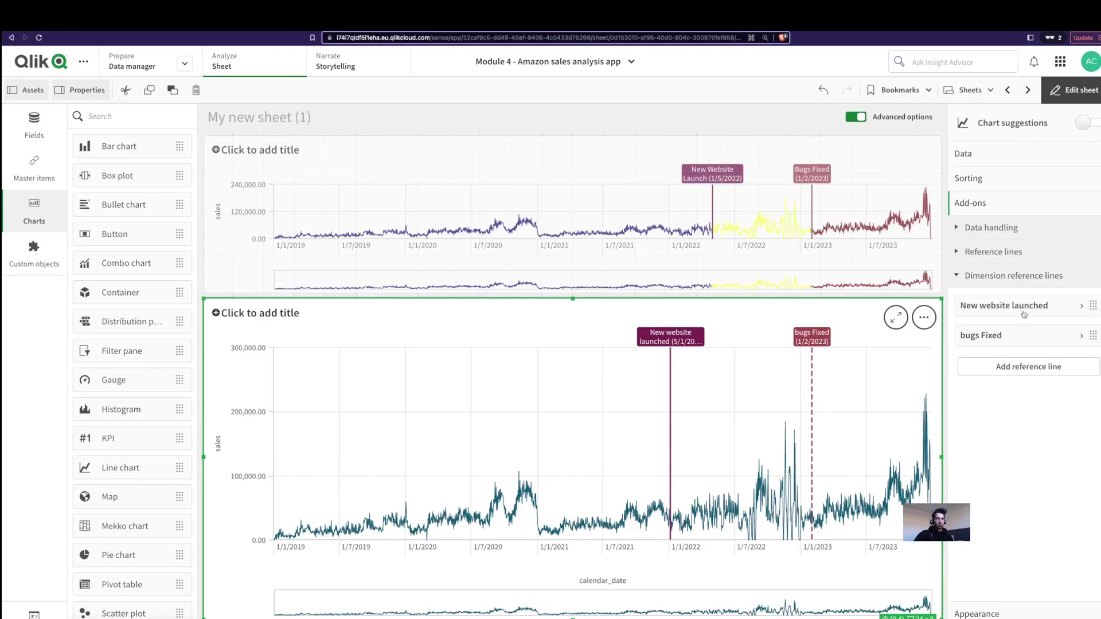
pyautogui.click(1023, 312)
pyautogui.moveTo(970, 463); pyautogui.dragTo(1038, 463)
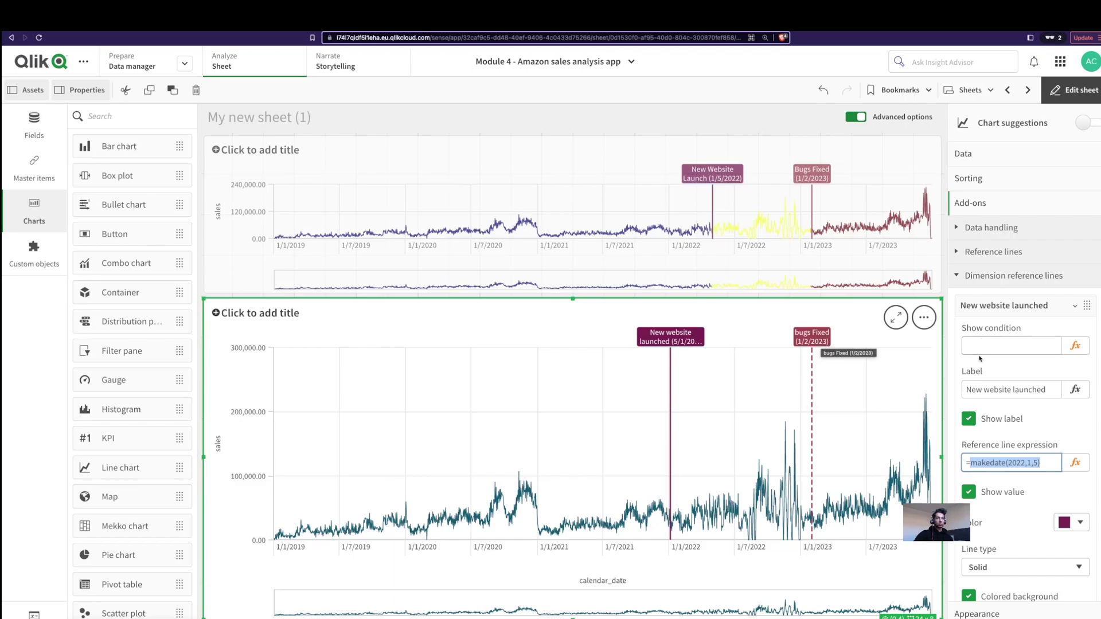
pyautogui.click(1010, 306)
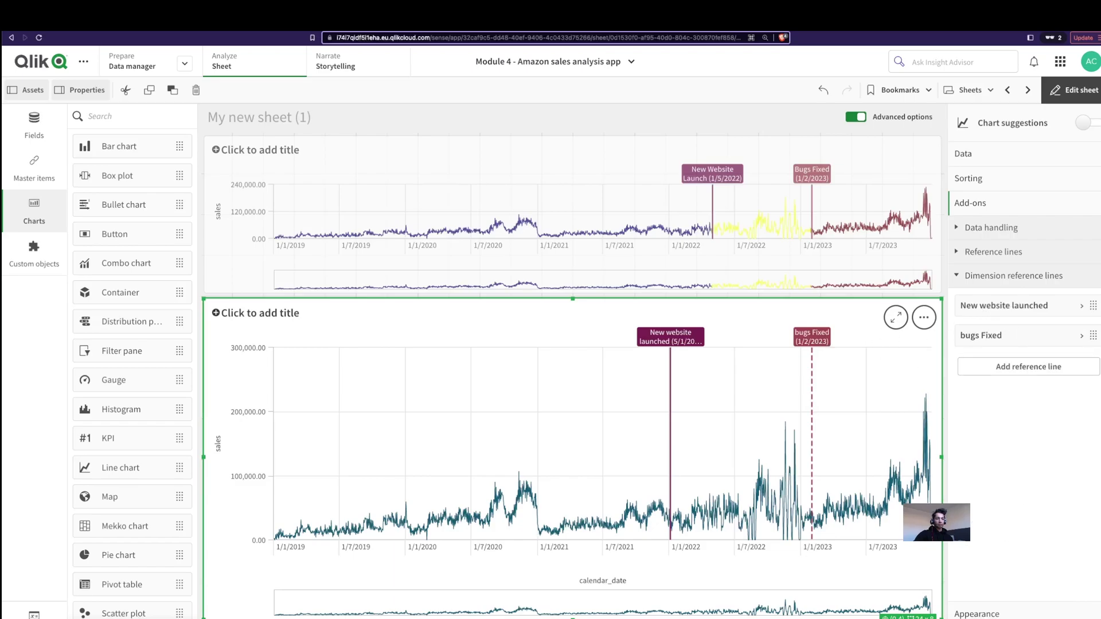
pyautogui.click(978, 614)
# - Switch Colors and legend from Auto to custom colouring By expression
pyautogui.click(995, 307)
pyautogui.click(995, 324)
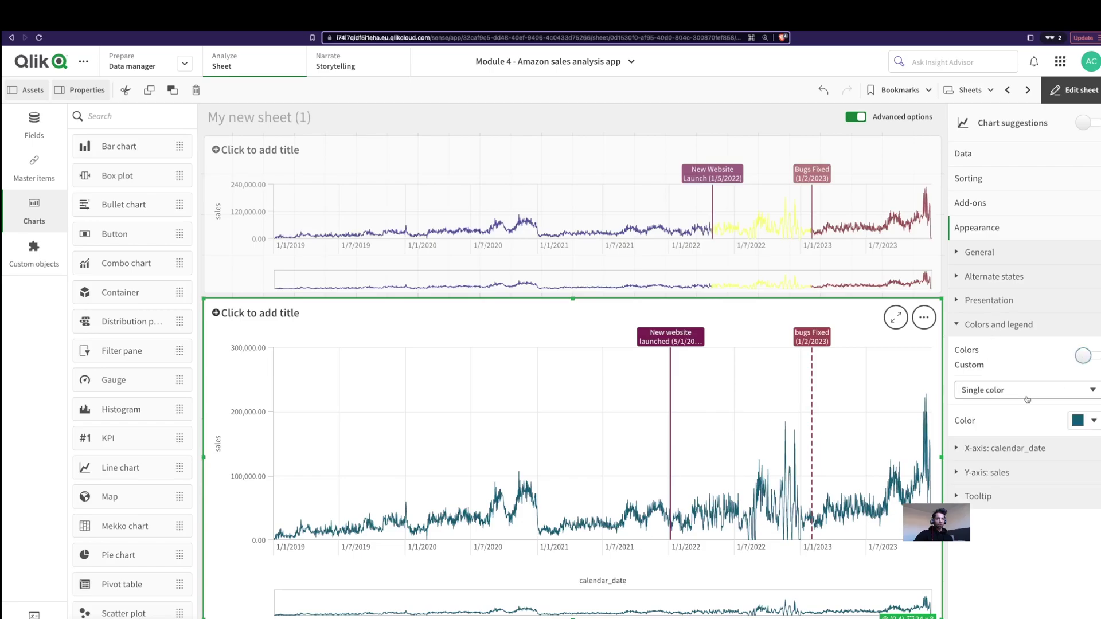
pyautogui.click(1027, 391)
pyautogui.click(1010, 420)
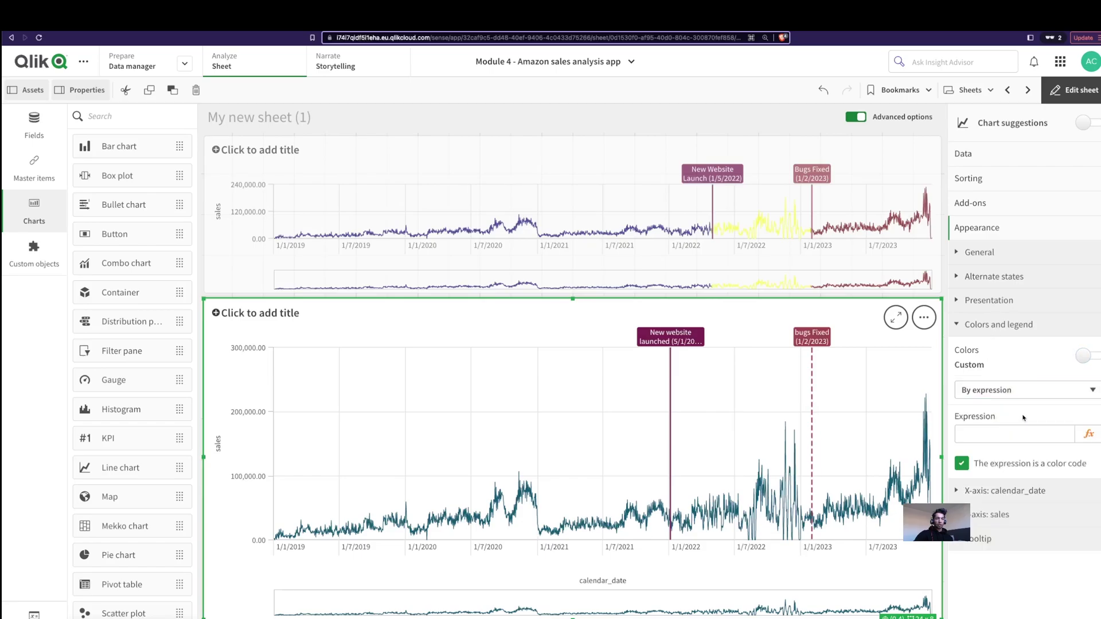
pyautogui.click(1086, 435)
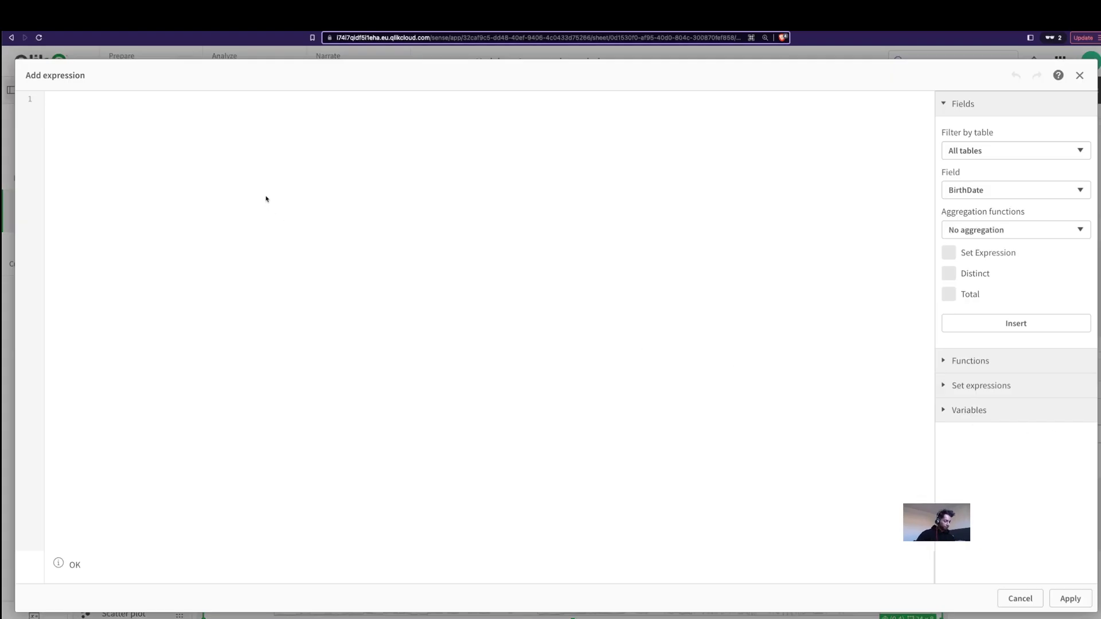
# - Write If() conditions: magenta() before makedate(2022,1,5), Green() up to MakeDate(2023,2,1)
pyautogui.write('If(calendar_date ')
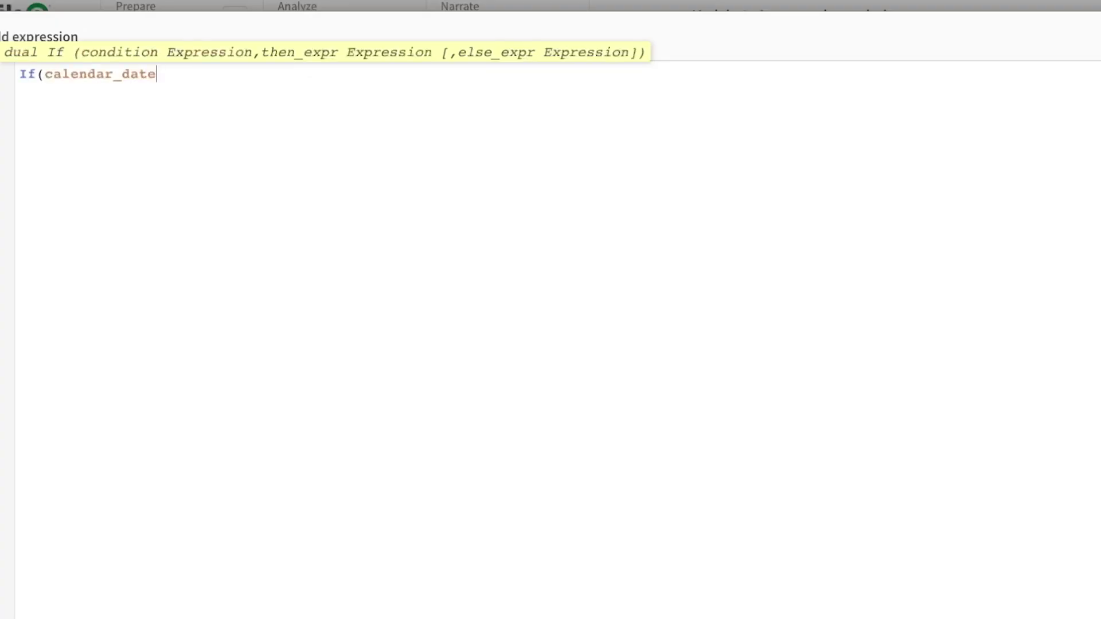
pyautogui.write('<')
pyautogui.press('BackSpace')
pyautogui.write('< makedate(2022,1,5)')
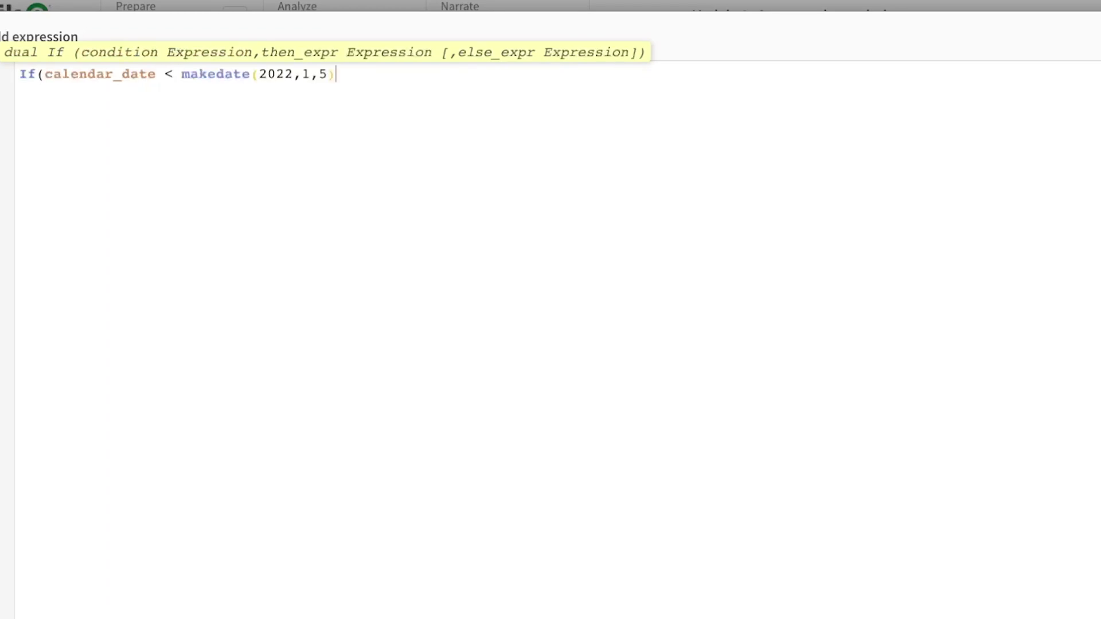
pyautogui.write(', ')
pyautogui.write('magenta()')
pyautogui.write(',')
pyautogui.press('Return')
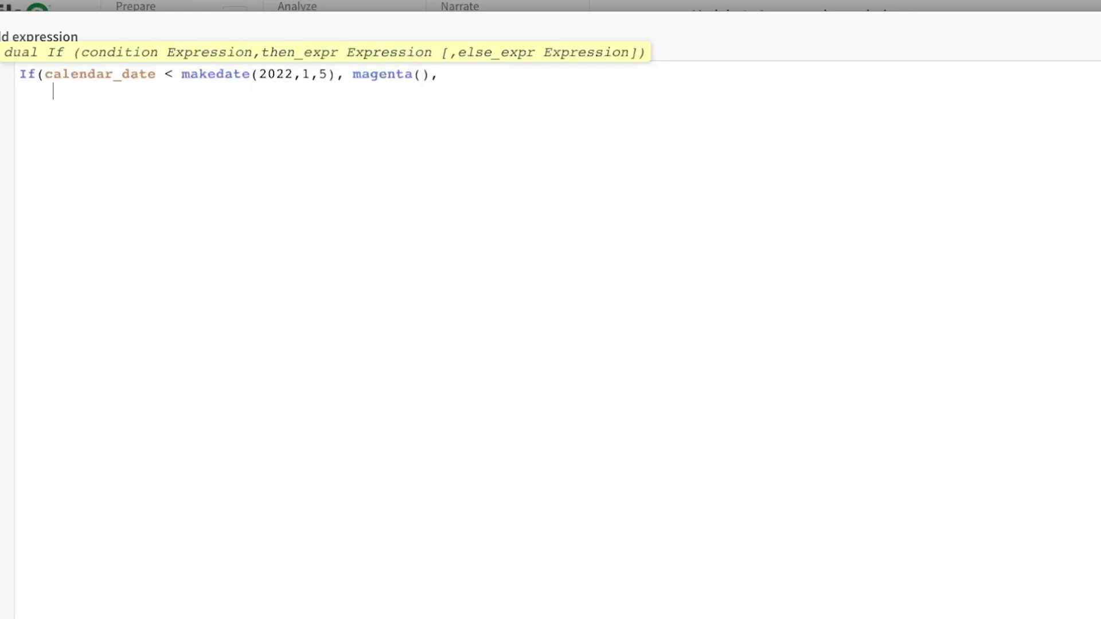
pyautogui.write('if( calendar_date ')
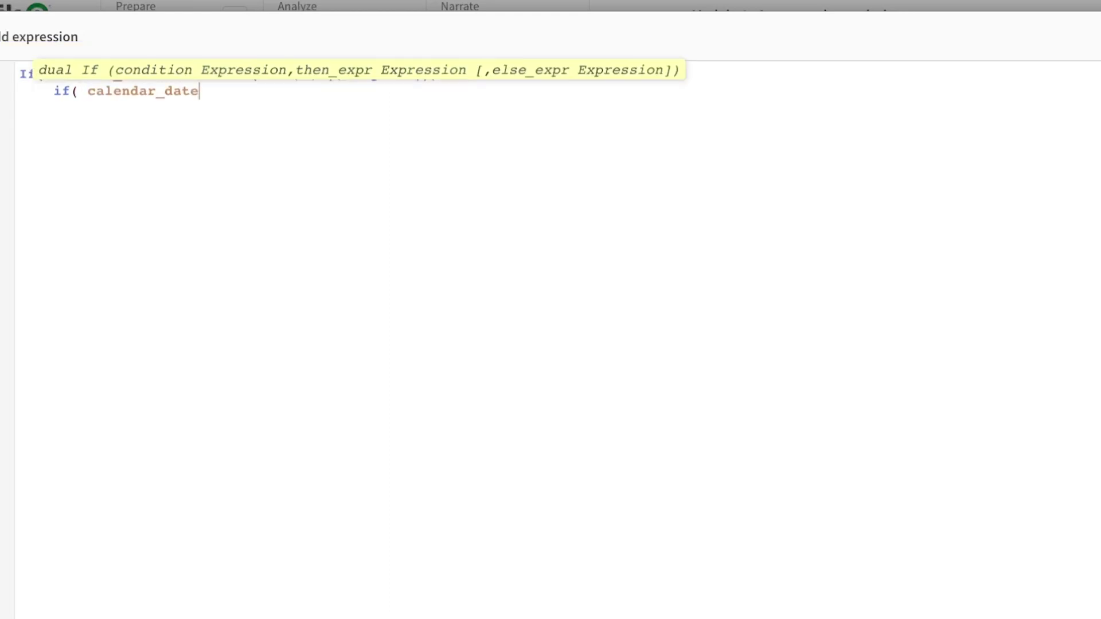
pyautogui.write('>= makedate(2022,1,5)')
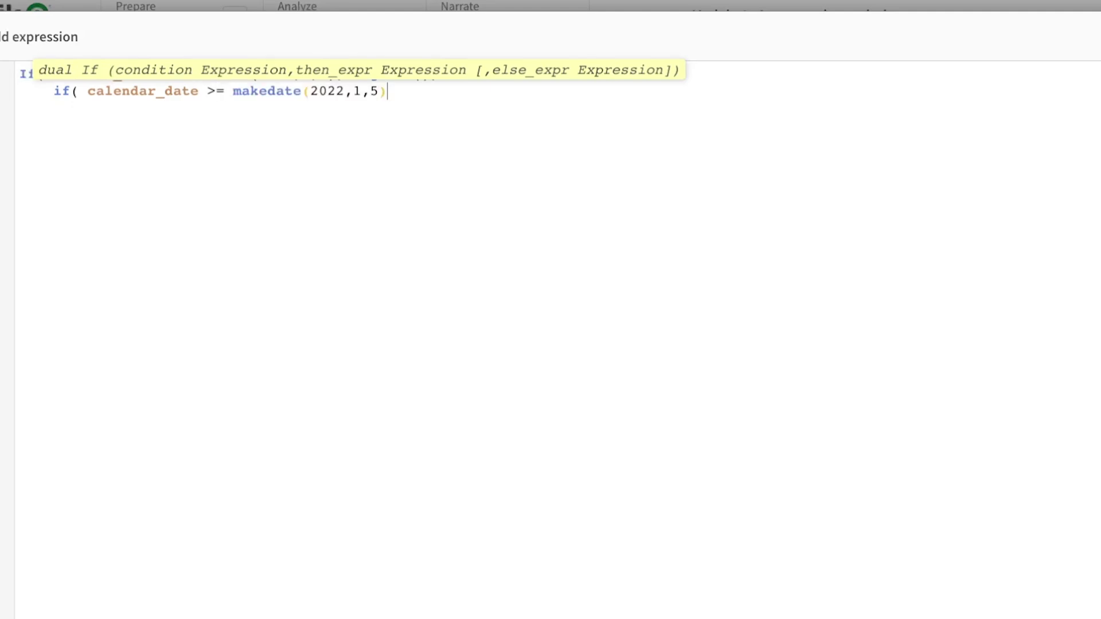
pyautogui.write(' and cal')
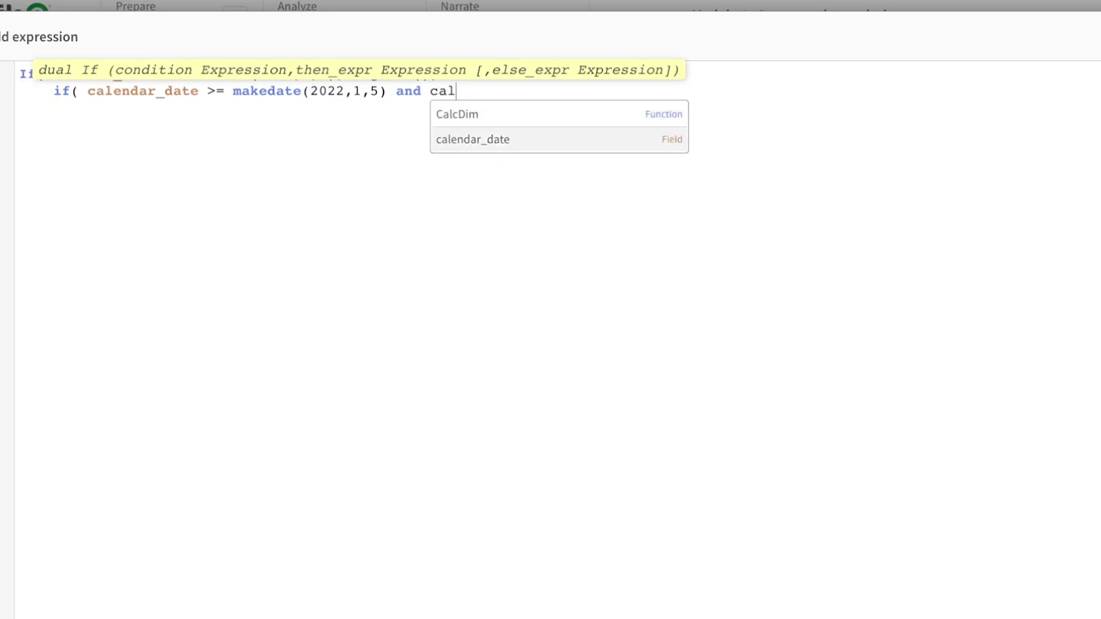
pyautogui.write('endar_date <=')
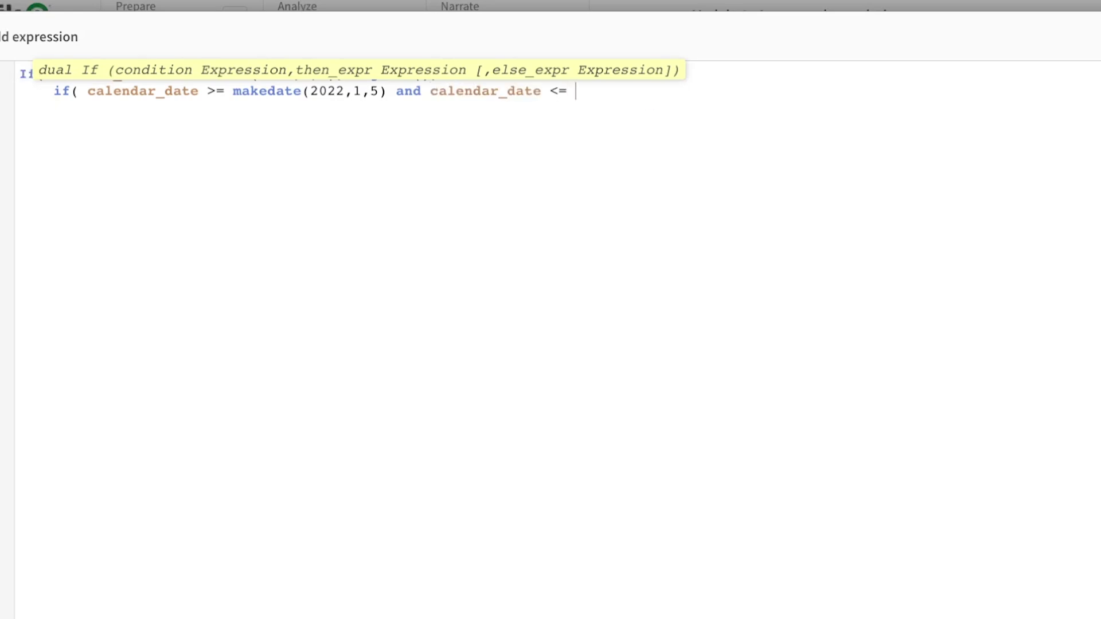
pyautogui.hotkey('ctrl', 'v')
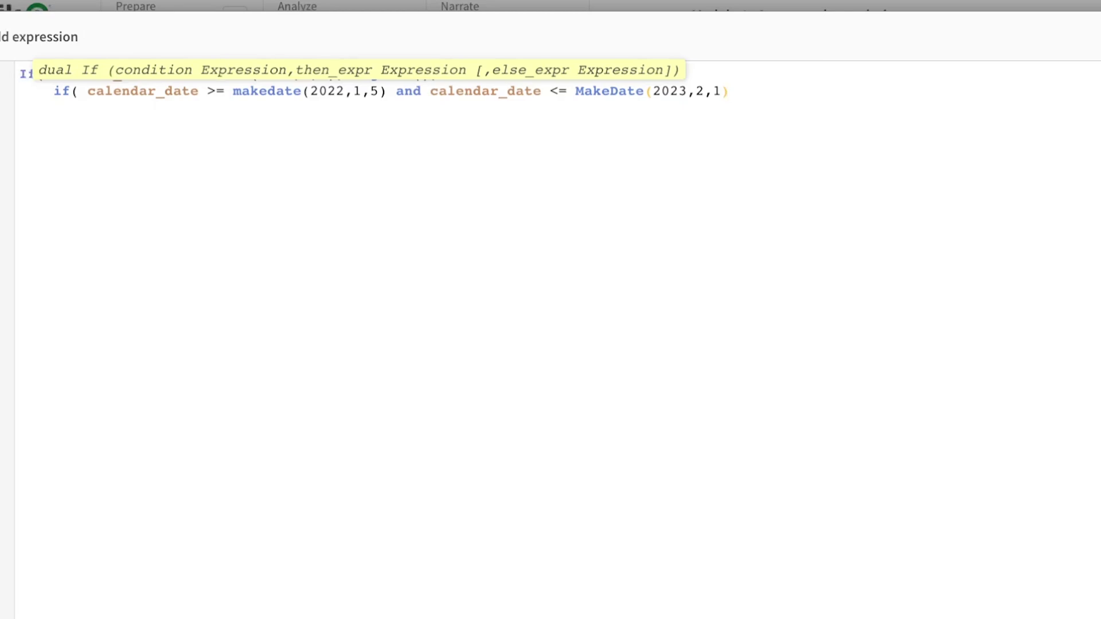
pyautogui.write(', Green(),')
# - Finish the nested expression with red() for calendar_date after MakeDate(2023,2,1)
pyautogui.press('Return')
pyautogui.press('Tab')
pyautogui.write('if( cal')
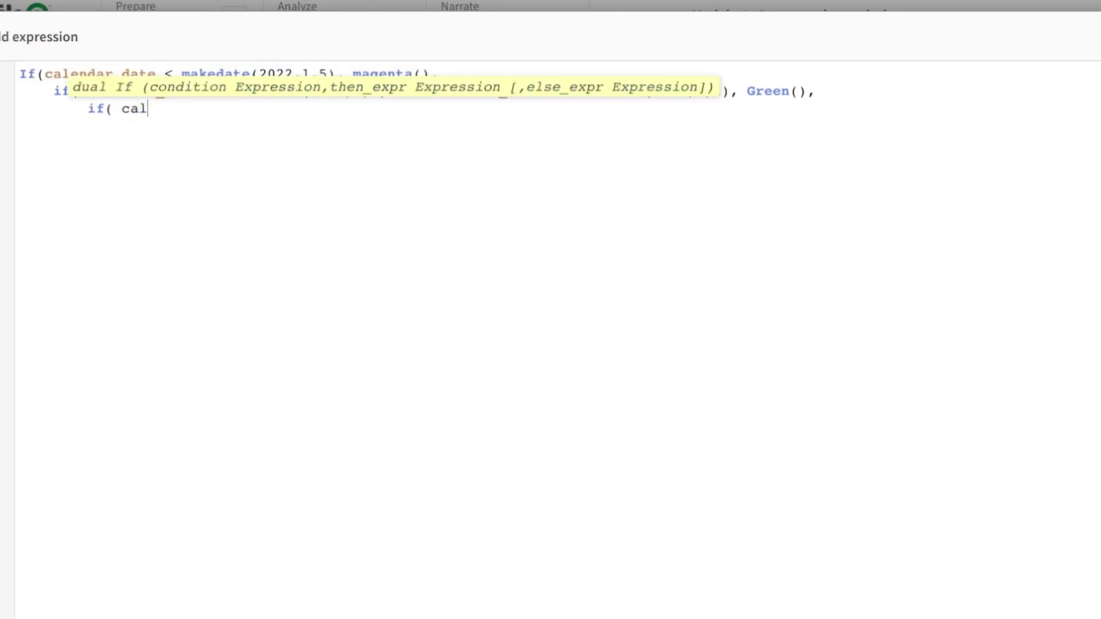
pyautogui.press('Down')
pyautogui.press('Return')
pyautogui.write('>')
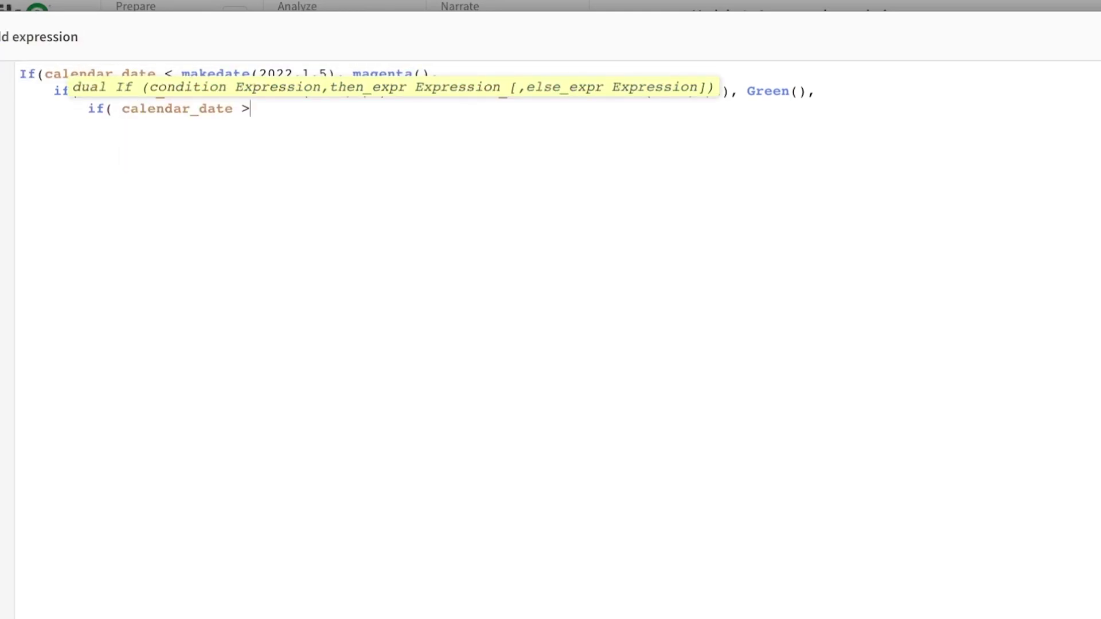
pyautogui.write('MakeDate(2023,2,1)')
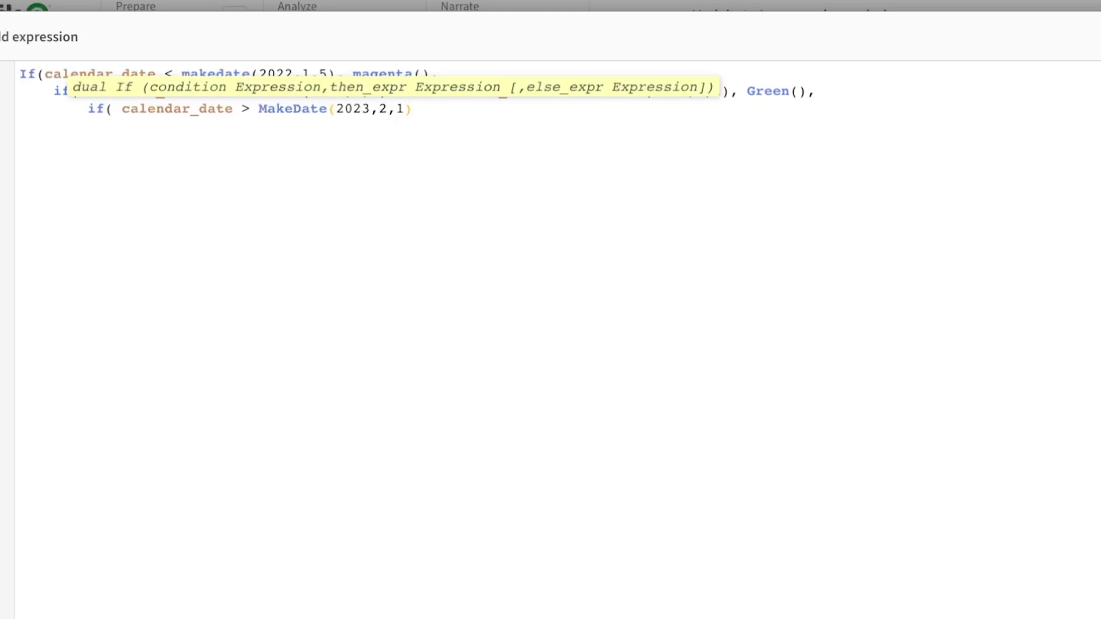
pyautogui.write(', red())))')
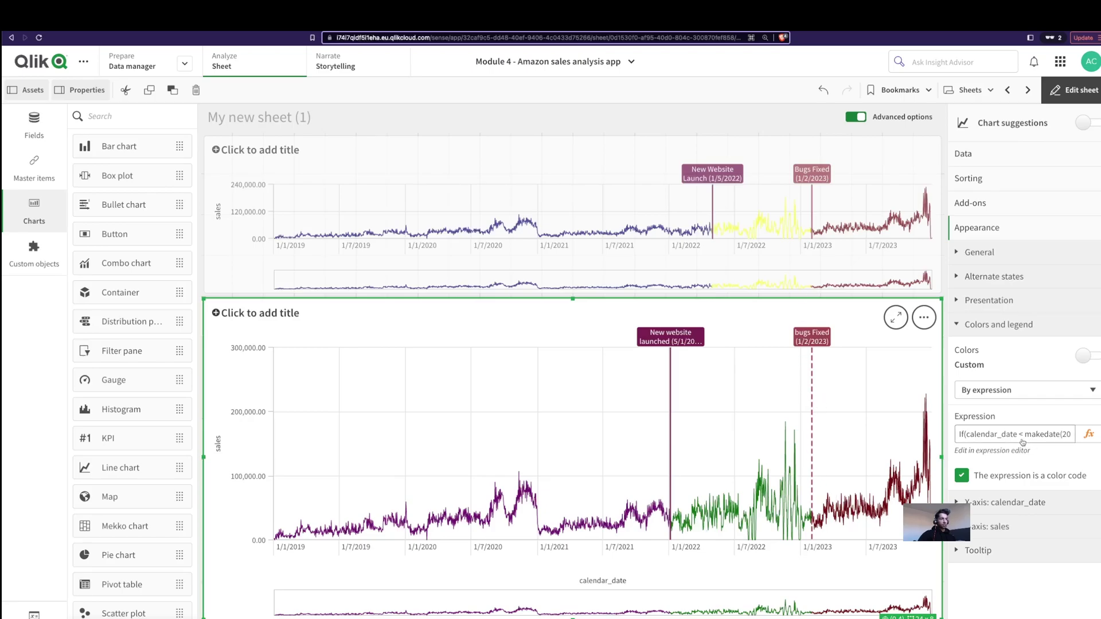
# - Return to the Add-ons reference line settings in the properties panel
pyautogui.click(969, 202)
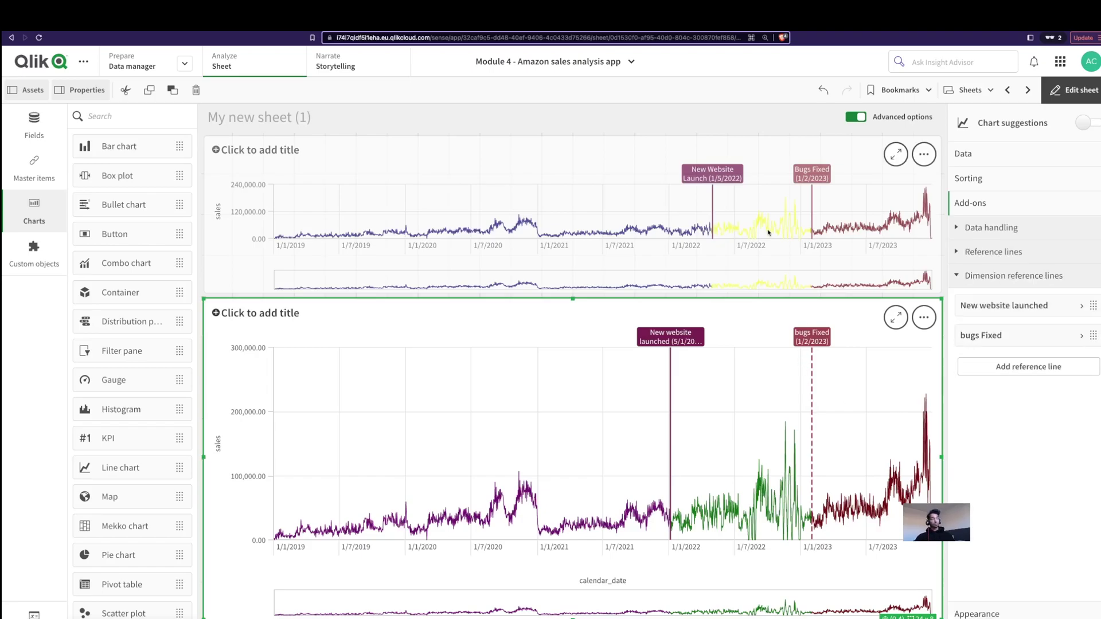
pyautogui.hotkey('ctrl', 'Tab')
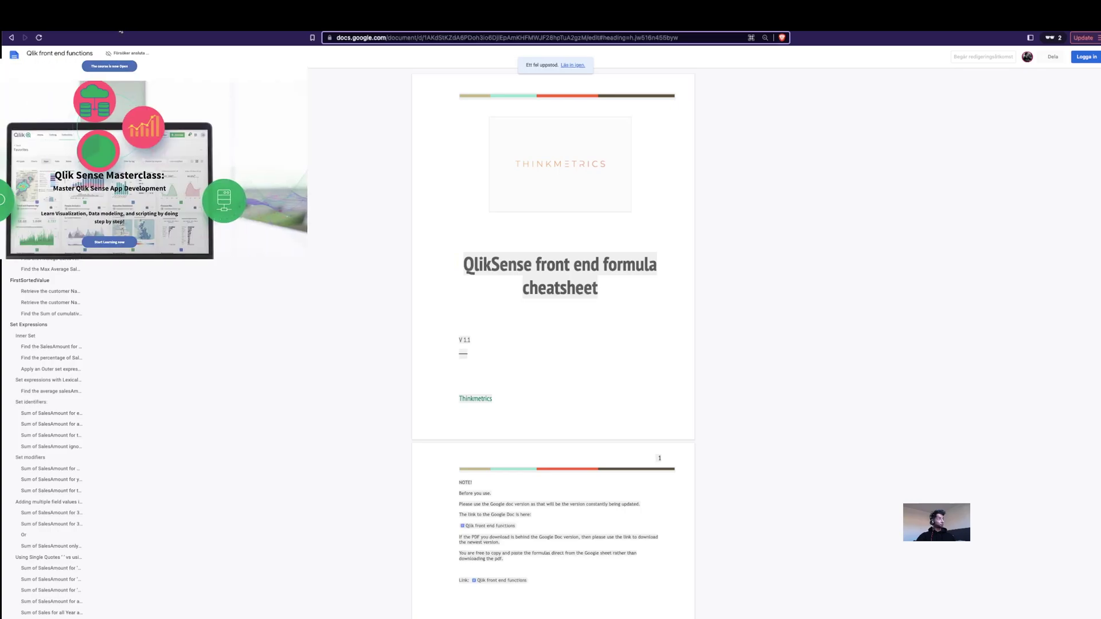
pyautogui.hotkey('ctrl', 'Tab')
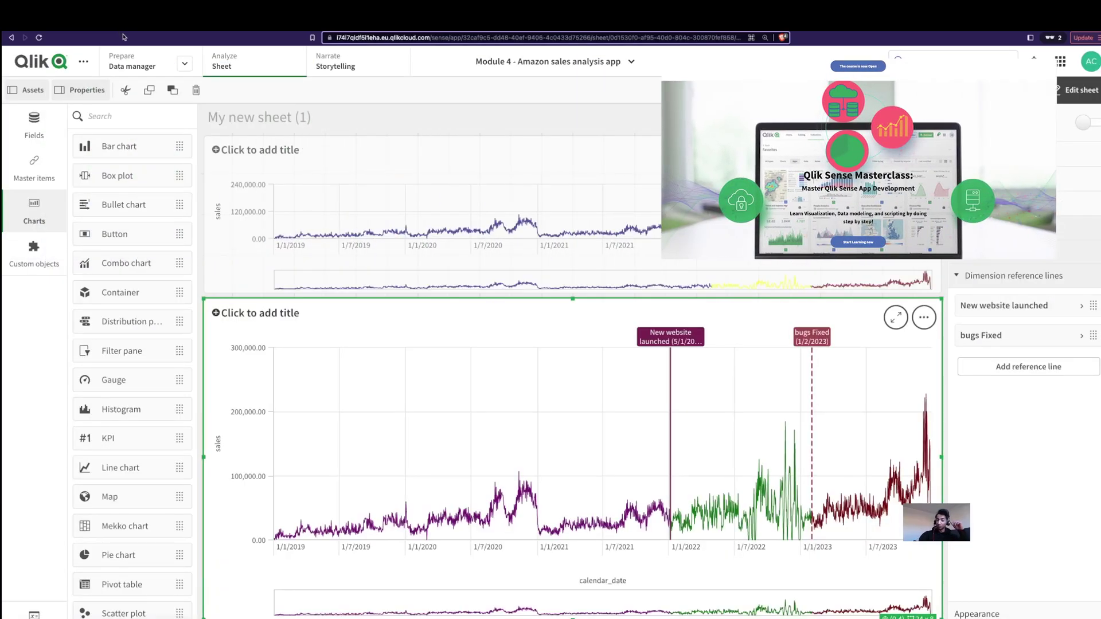